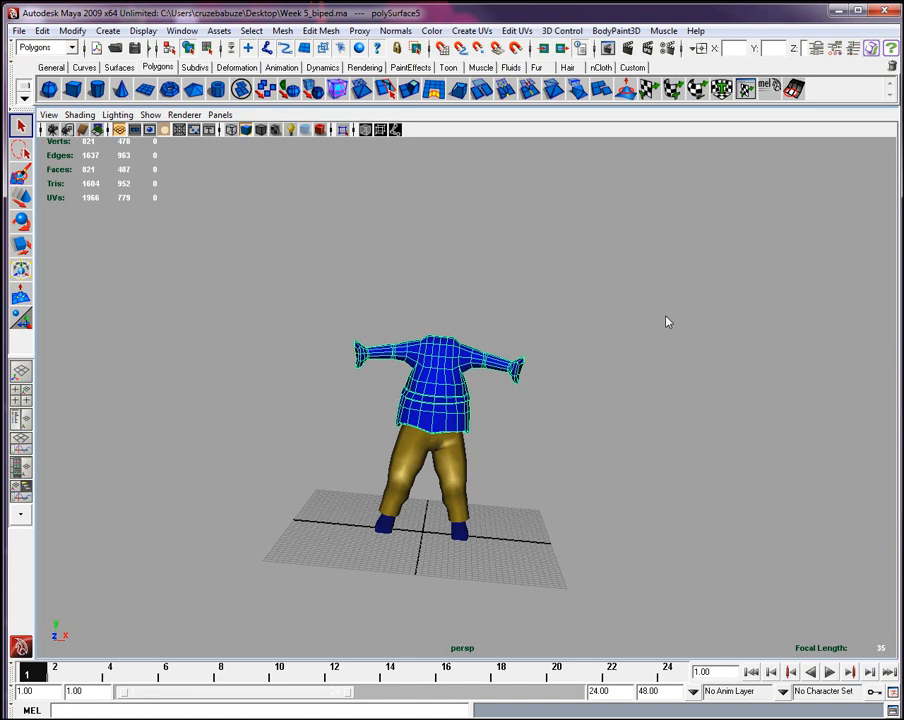
Show the layer list and create a new display layer for the trousers mesh.
{"action": "left_click", "coordinate": [460, 490]}
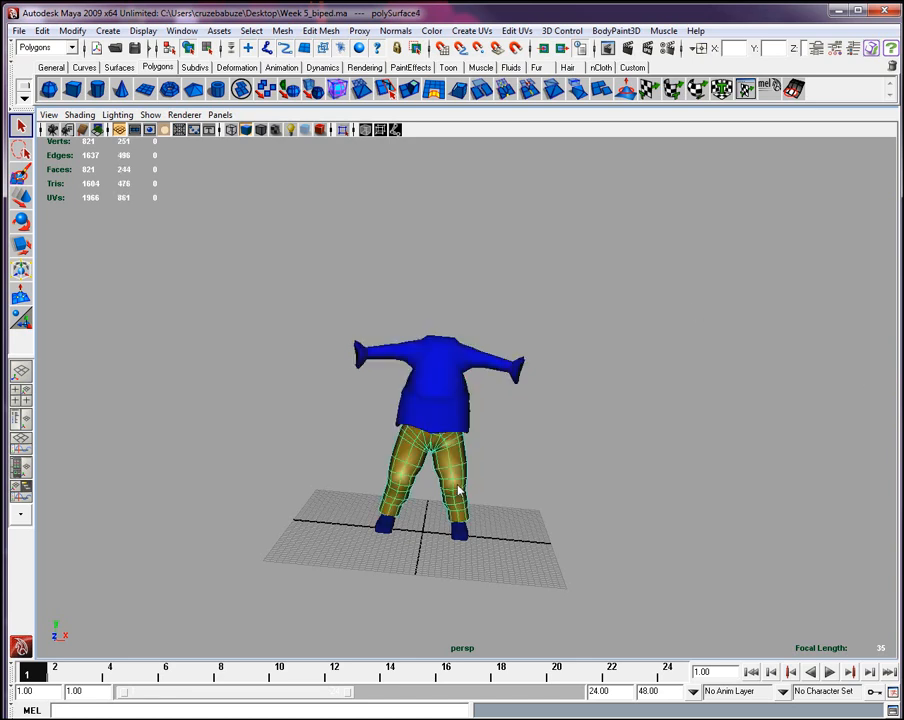
{"action": "key", "text": "f"}
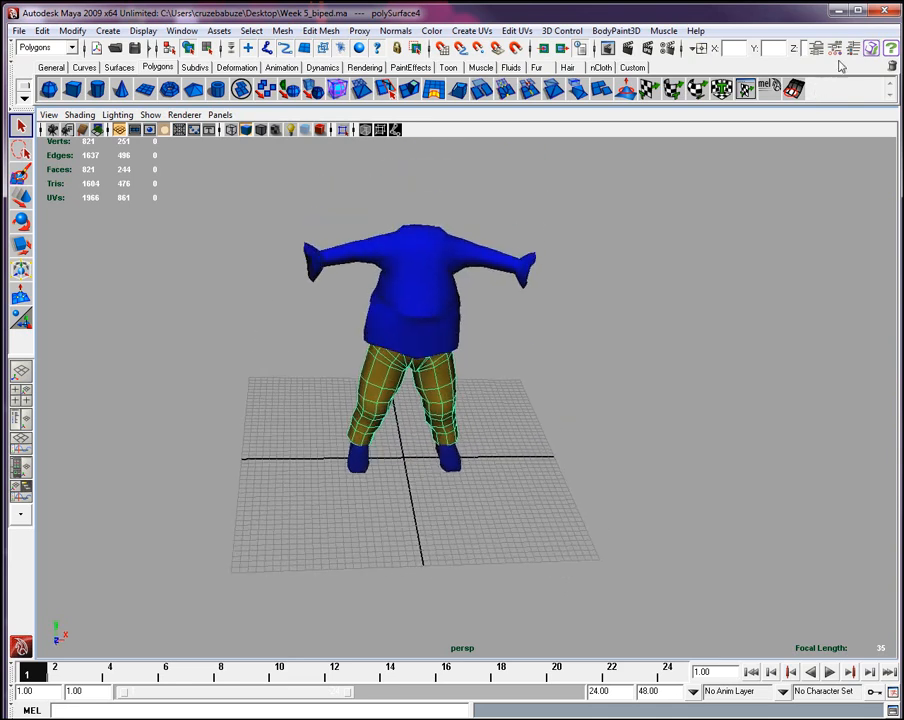
{"action": "left_click", "coordinate": [852, 50]}
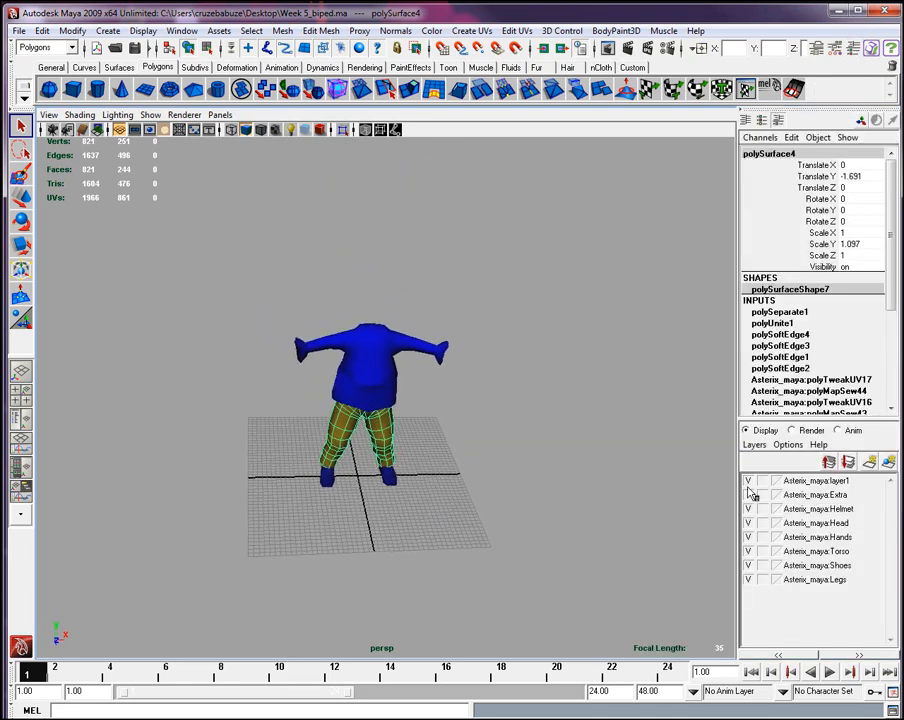
{"action": "left_click", "coordinate": [874, 464]}
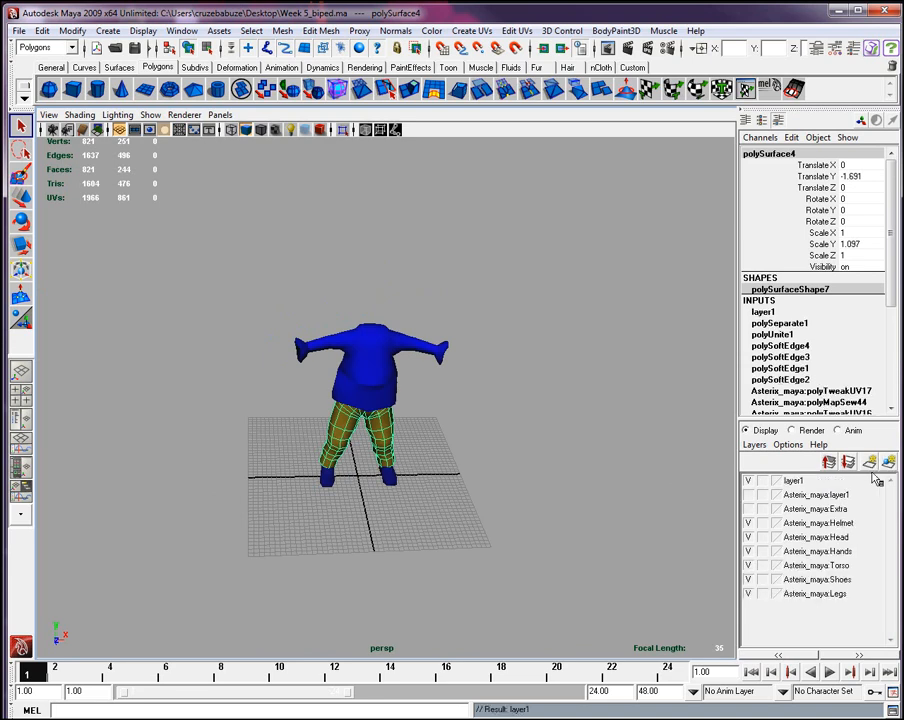
Create one display layer from the selected shirt and another from the two shoes.
{"action": "left_click", "coordinate": [376, 366]}
{"action": "left_click", "coordinate": [888, 464]}
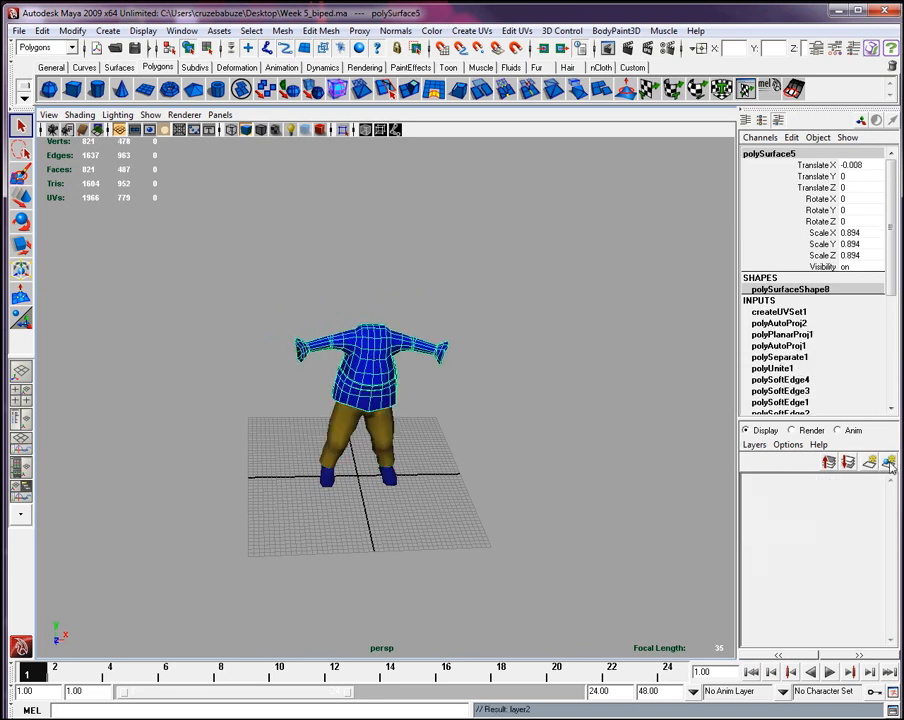
{"action": "left_click", "coordinate": [393, 479]}
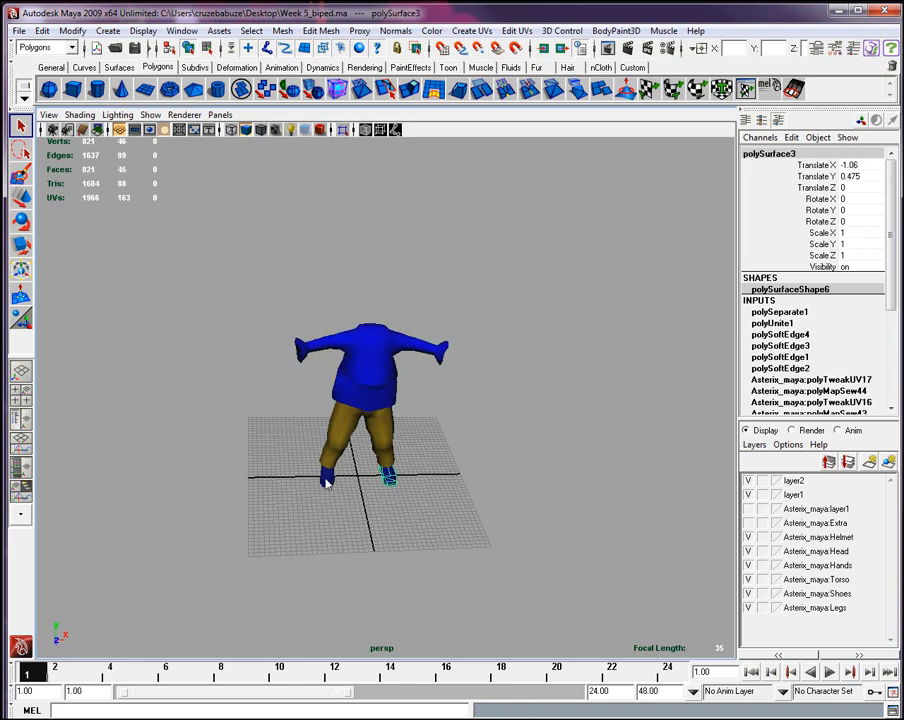
{"action": "left_click", "coordinate": [888, 464]}
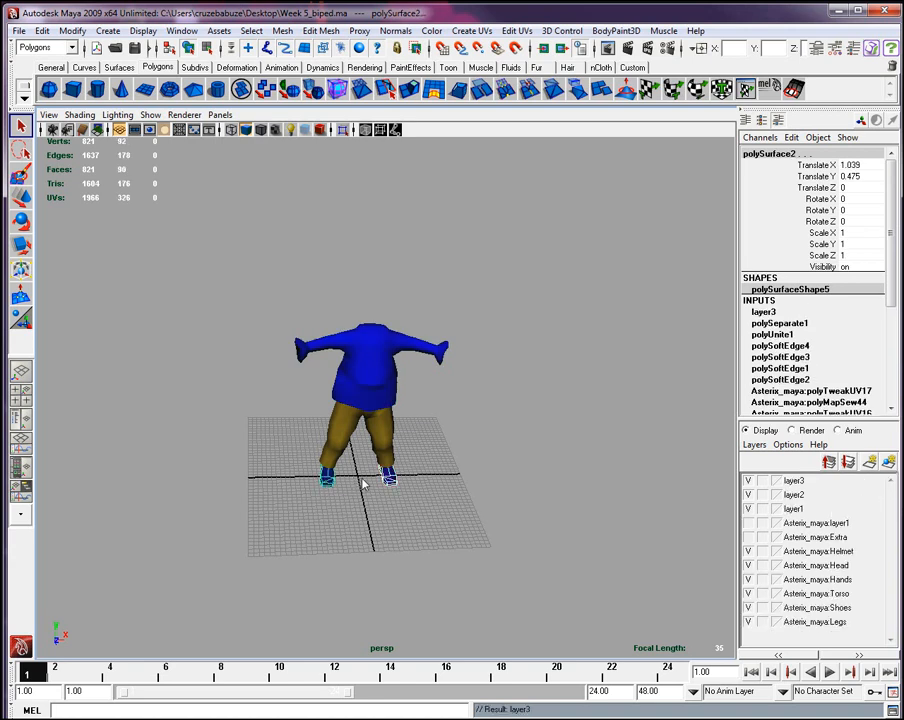
Check which mesh layer1 controls by toggling its visibility, and rename that layer as Trousers.
{"action": "left_click", "coordinate": [795, 511]}
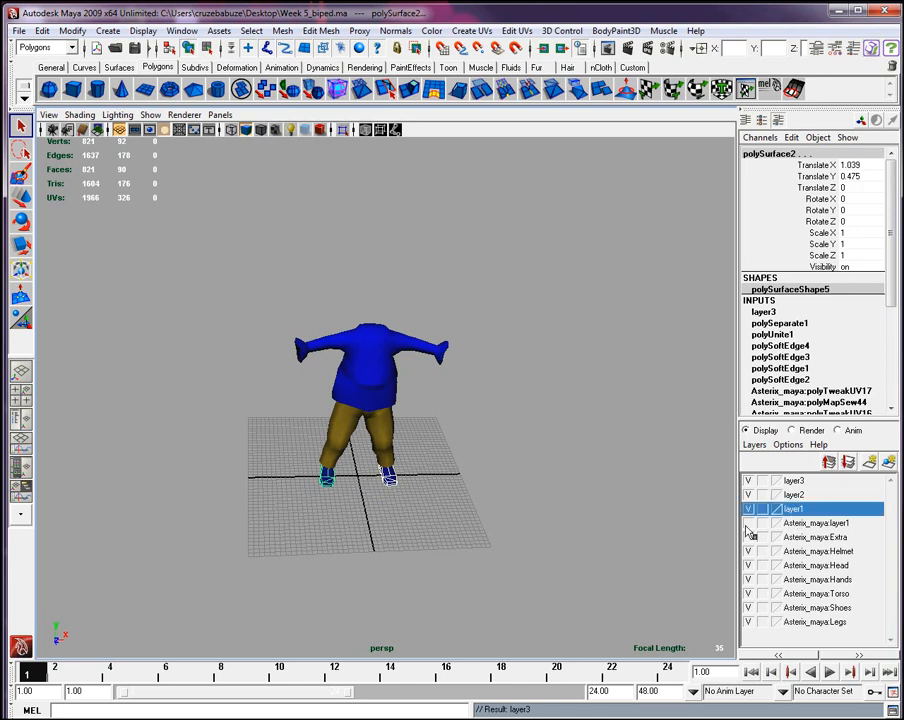
{"action": "left_click", "coordinate": [749, 510]}
{"action": "left_click", "coordinate": [749, 510]}
{"action": "double_click", "coordinate": [790, 509]}
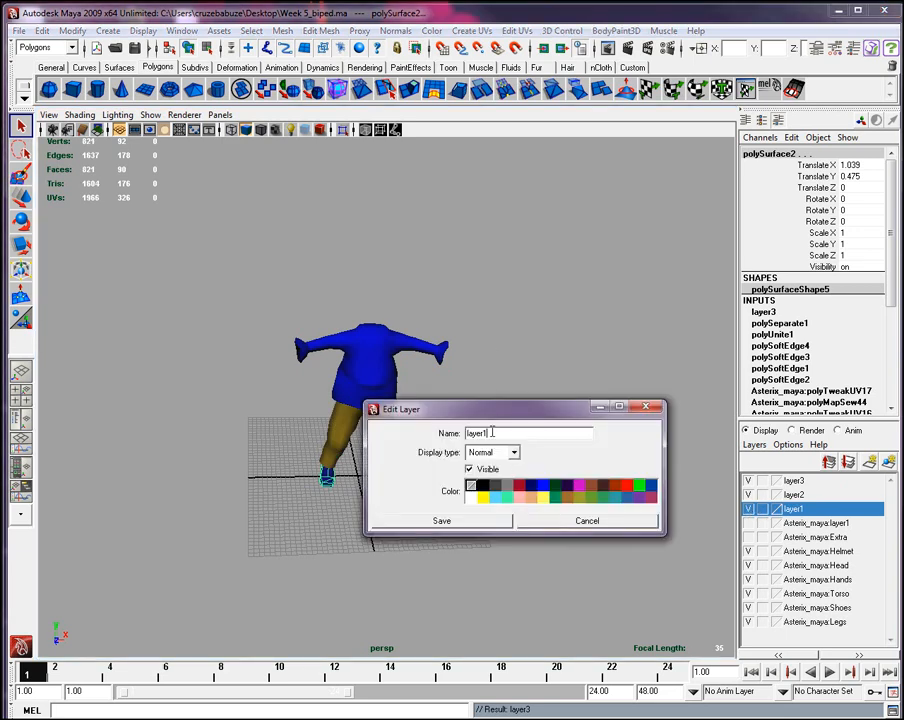
{"action": "type", "text": "Trouswer"}
{"action": "key", "text": "BackSpace"}
{"action": "key", "text": "BackSpace"}
{"action": "key", "text": "BackSpace"}
{"action": "type", "text": "ers"}
{"action": "left_click", "coordinate": [434, 518]}
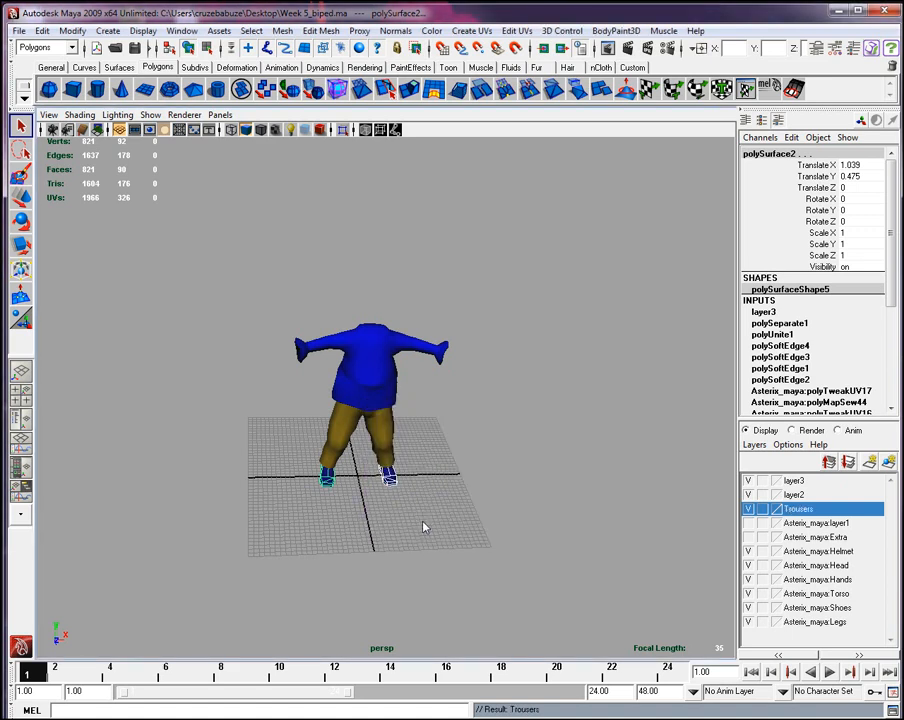
Hide the Trousers layer and rename the shirt's layer2 as Torso.
{"action": "left_click", "coordinate": [748, 509]}
{"action": "left_click", "coordinate": [373, 365]}
{"action": "left_click", "coordinate": [748, 495]}
{"action": "left_click", "coordinate": [748, 495]}
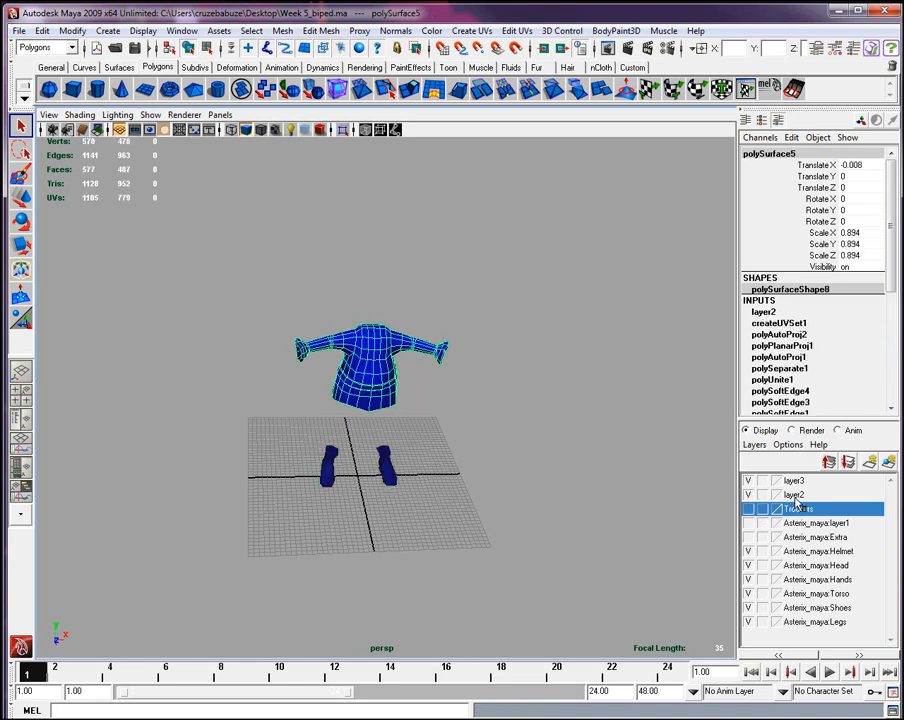
{"action": "double_click", "coordinate": [793, 495]}
{"action": "left_click_drag", "start_coordinate": [518, 433], "coordinate": [418, 442]}
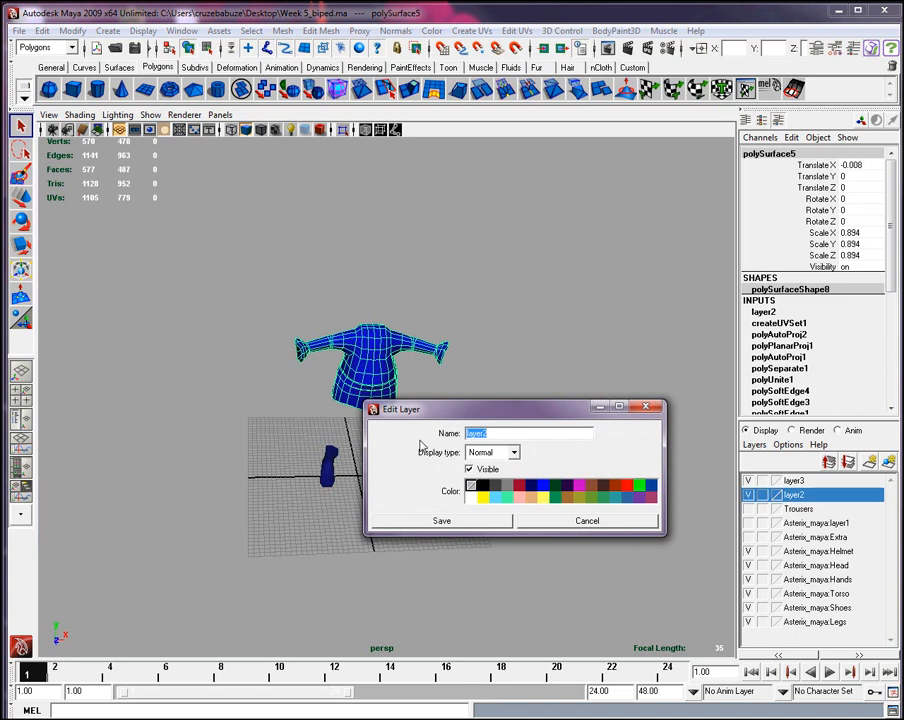
{"action": "type", "text": "Torso"}
{"action": "left_click", "coordinate": [442, 521]}
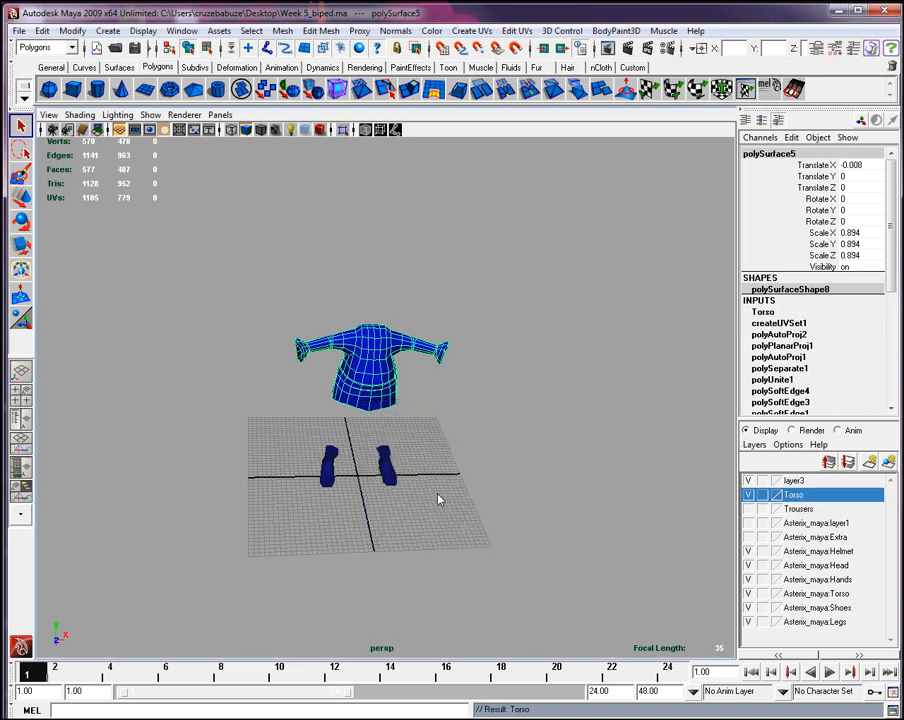
Hide the Torso layer and layer3, and rename layer3 as shoes.
{"action": "left_click", "coordinate": [748, 495]}
{"action": "left_click", "coordinate": [748, 481]}
{"action": "double_click", "coordinate": [792, 481]}
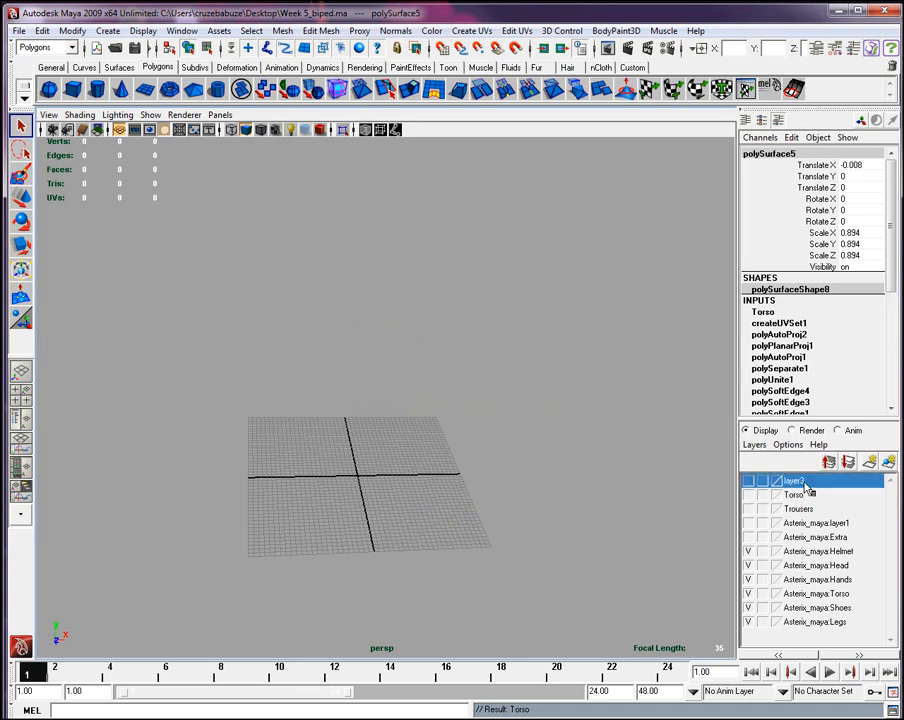
{"action": "left_click_drag", "start_coordinate": [488, 433], "coordinate": [410, 432]}
{"action": "type", "text": "shoes"}
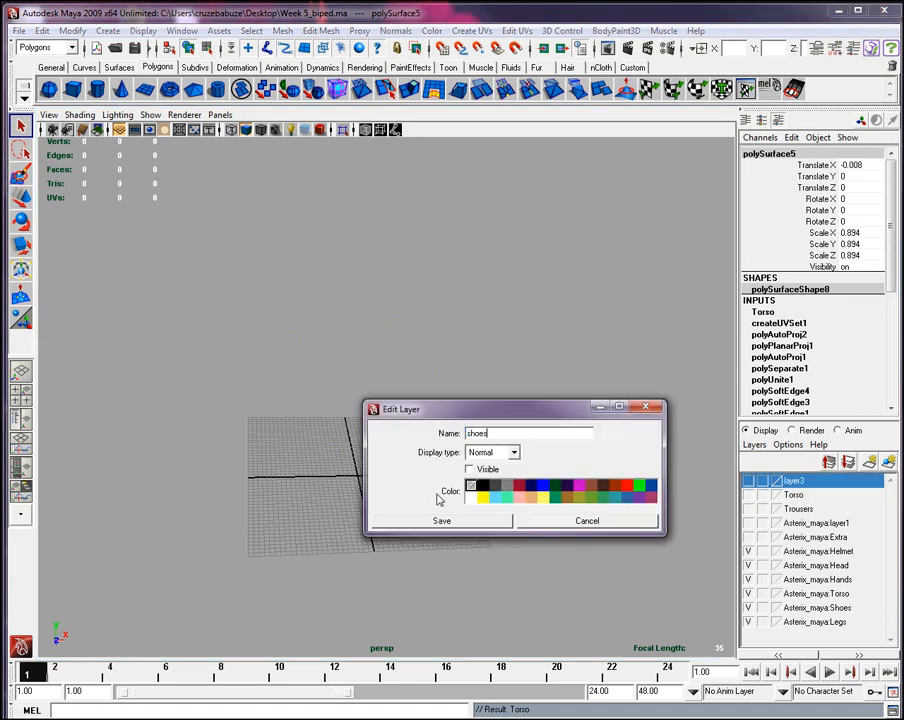
{"action": "left_click", "coordinate": [440, 520]}
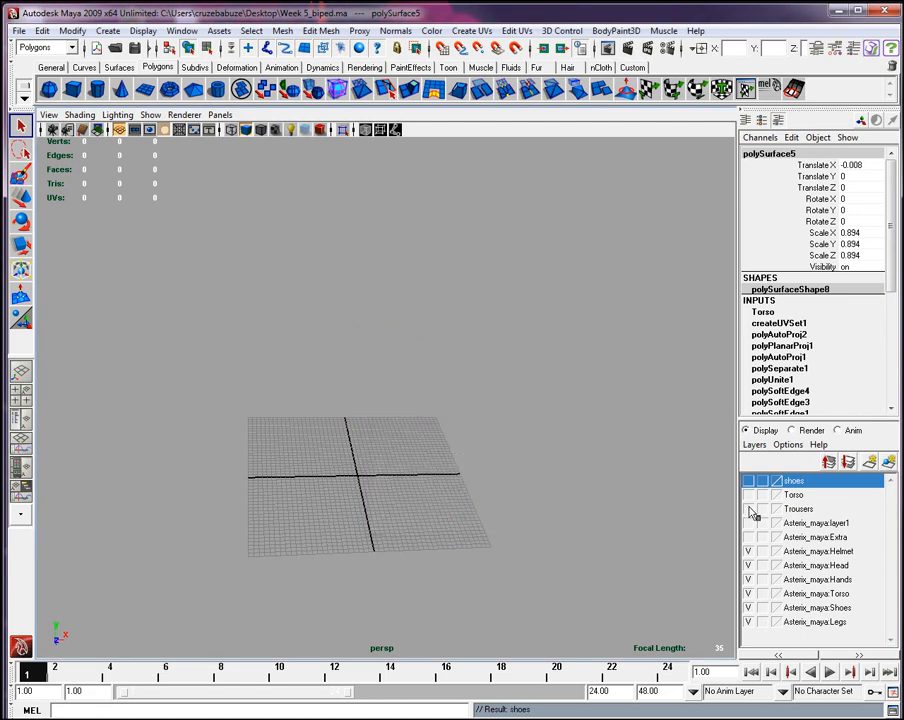
Turn the Trousers layer back on so that only the trousers mesh is displayed, seen close up.
{"action": "left_click", "coordinate": [748, 509]}
{"action": "left_click_drag", "start_coordinate": [426, 456], "coordinate": [427, 443], "text": "alt"}
{"action": "right_click_drag", "start_coordinate": [427, 443], "coordinate": [427, 443], "text": "alt"}
{"action": "middle_click_drag", "start_coordinate": [427, 443], "coordinate": [427, 443], "text": "alt"}
{"action": "right_click_drag", "start_coordinate": [427, 443], "coordinate": [427, 443], "text": "alt"}
{"action": "left_click_drag", "start_coordinate": [427, 443], "coordinate": [389, 457], "text": "alt"}
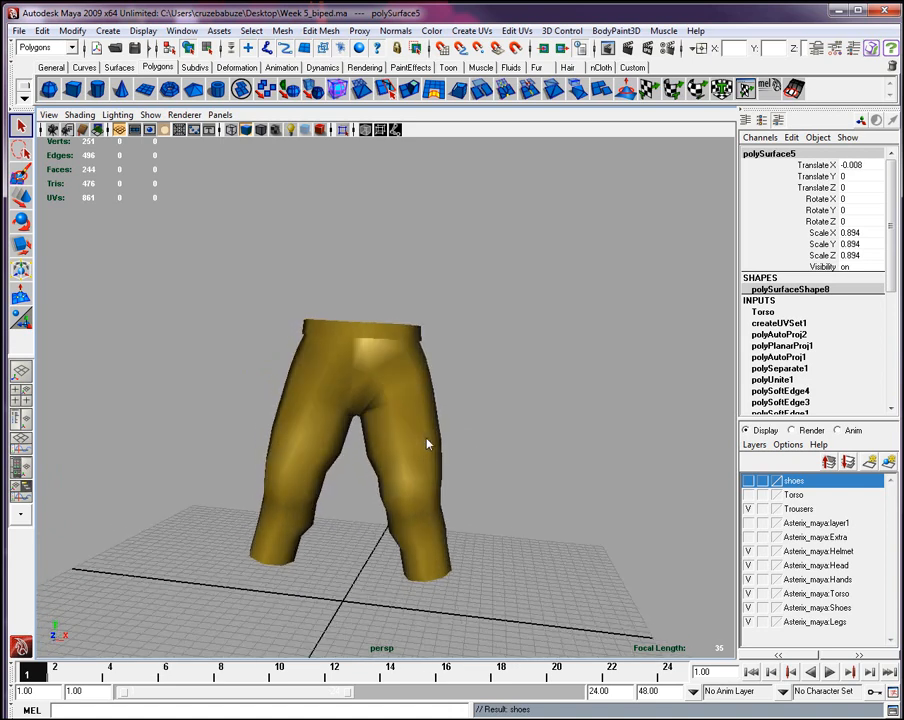
Try a cylindrical UV mapping on the selected trousers mesh.
{"action": "left_click", "coordinate": [409, 411]}
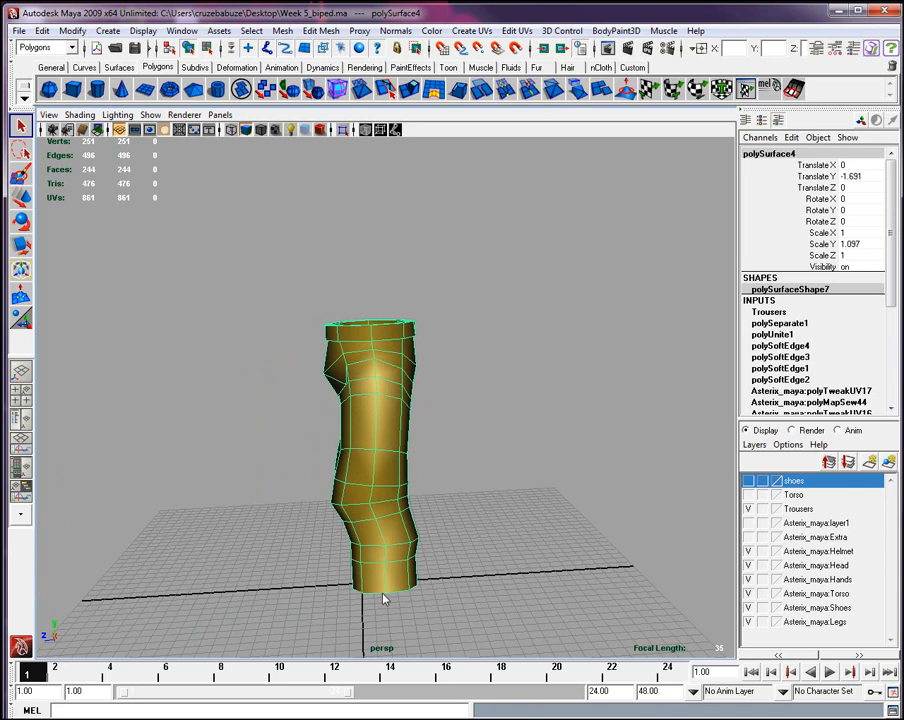
{"action": "left_click_drag", "start_coordinate": [327, 313], "coordinate": [381, 452], "text": "alt"}
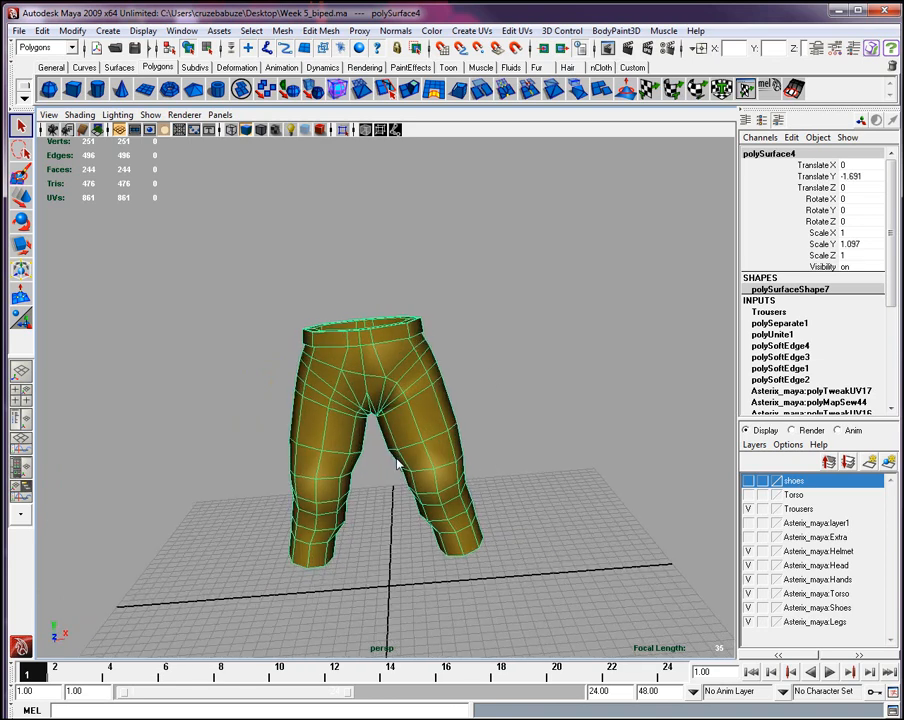
{"action": "left_click", "coordinate": [475, 31]}
{"action": "left_click", "coordinate": [374, 65]}
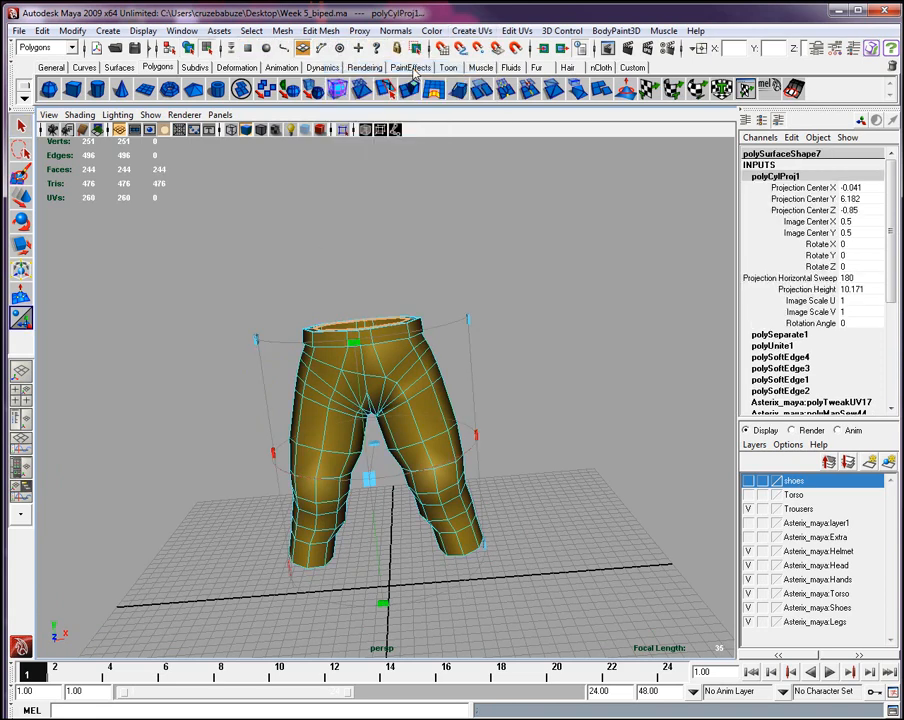
Open the UV Texture Editor and shrink the trousers' cylindrical projection to an image scale of about 0.475 by 0.822.
{"action": "left_click", "coordinate": [181, 31]}
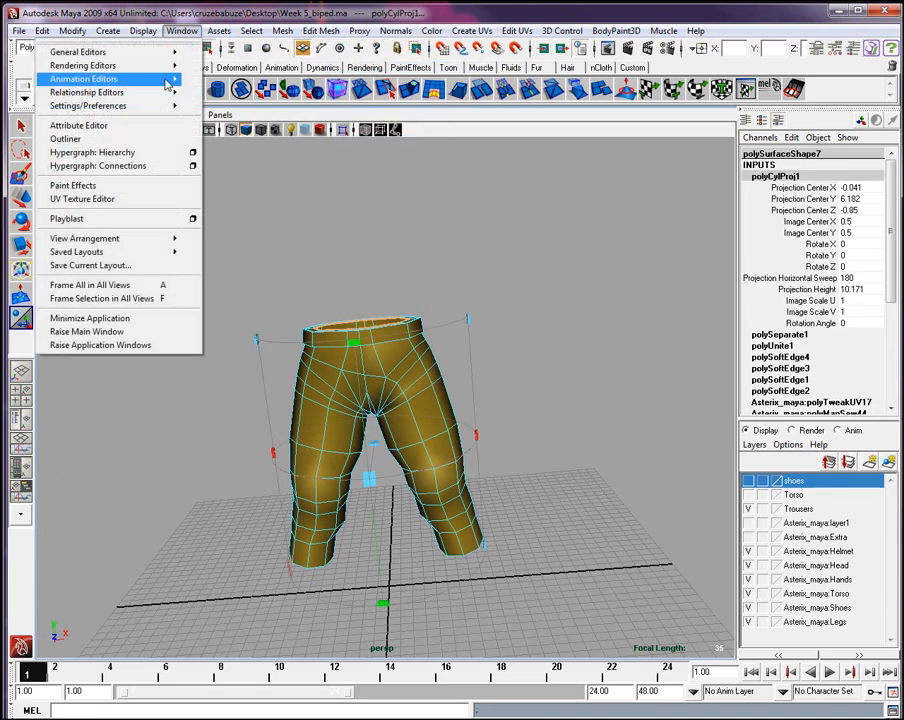
{"action": "left_click", "coordinate": [126, 203]}
{"action": "left_click_drag", "start_coordinate": [640, 36], "coordinate": [180, 24]}
{"action": "scroll", "coordinate": [464, 300], "scroll_direction": "down", "scroll_amount": 4}
{"action": "scroll", "coordinate": [465, 310], "scroll_direction": "down", "scroll_amount": 2}
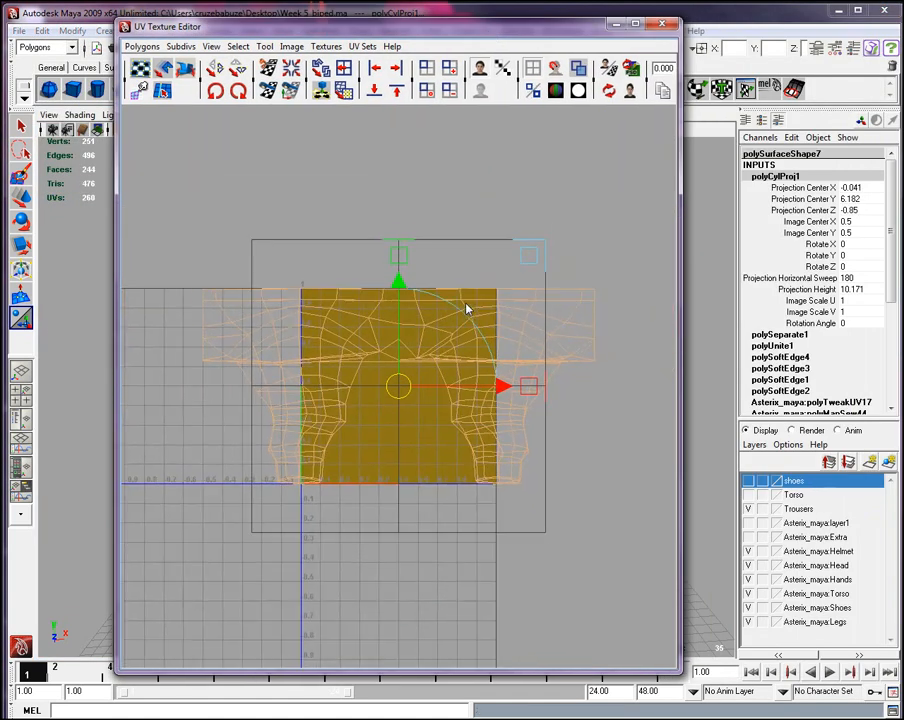
{"action": "left_click_drag", "start_coordinate": [410, 36], "coordinate": [502, 23]}
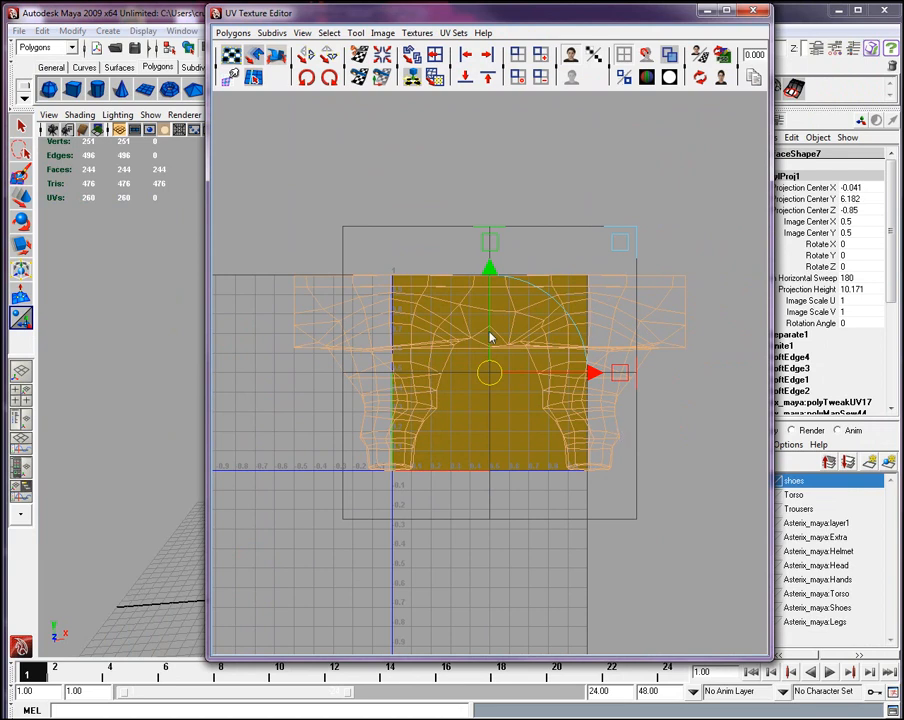
{"action": "left_click_drag", "start_coordinate": [608, 237], "coordinate": [549, 261]}
Close the UV Texture Editor and undo the cylindrical mapping of the trousers.
{"action": "left_click", "coordinate": [751, 12]}
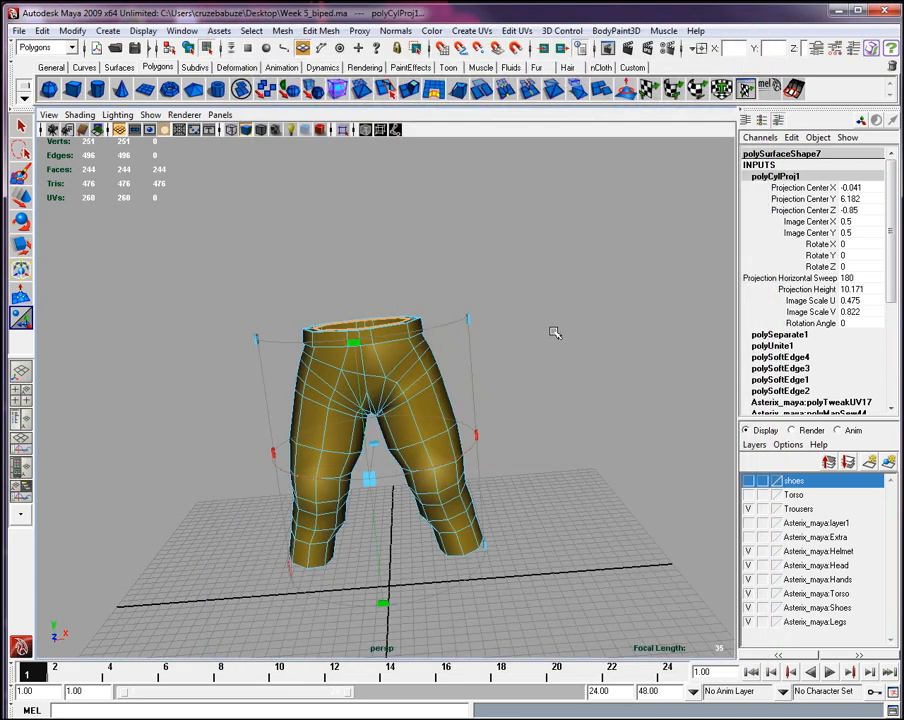
{"action": "key", "text": "ctrl+z"}
{"action": "key", "text": "ctrl+z"}
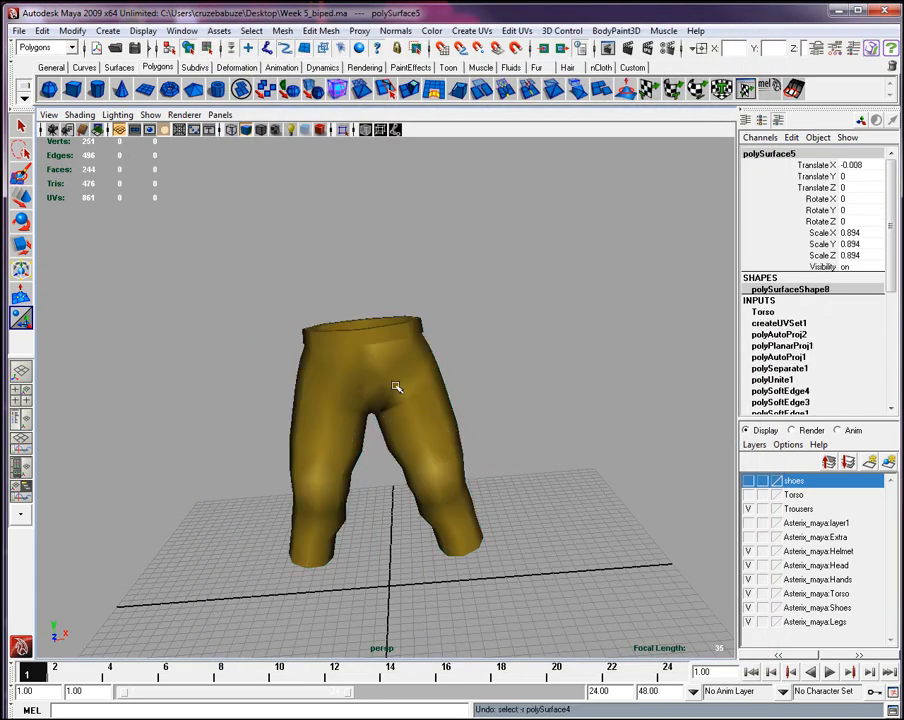
Select the vertex that sticks out near the trousers' crotch in vertex mode and move it inward along Z.
{"action": "left_click", "coordinate": [407, 393]}
{"action": "left_click_drag", "start_coordinate": [479, 399], "coordinate": [418, 370], "text": "alt"}
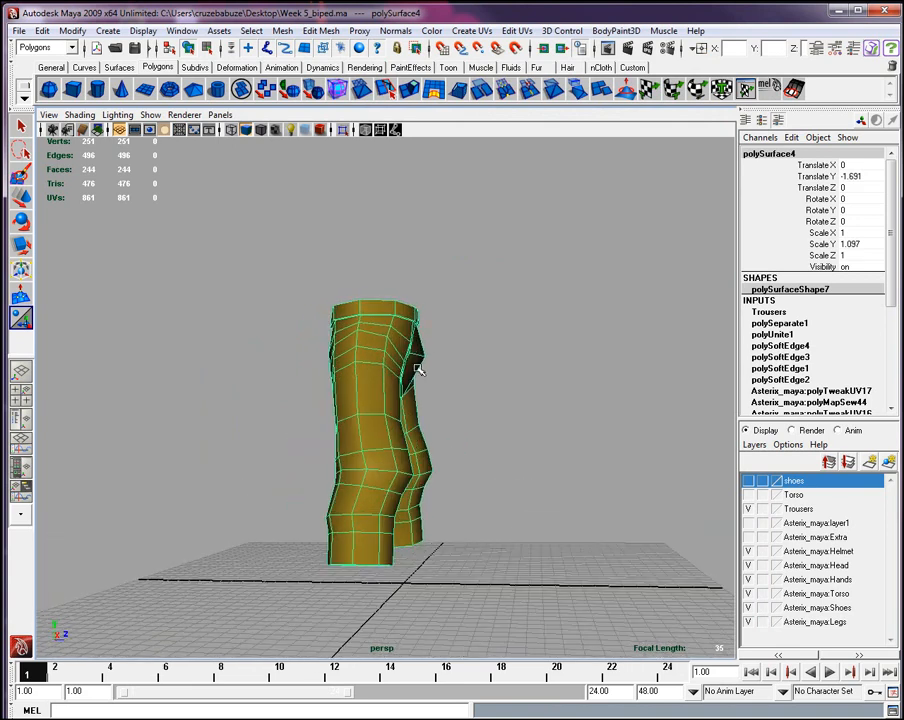
{"action": "right_click_drag", "start_coordinate": [418, 352], "coordinate": [437, 359]}
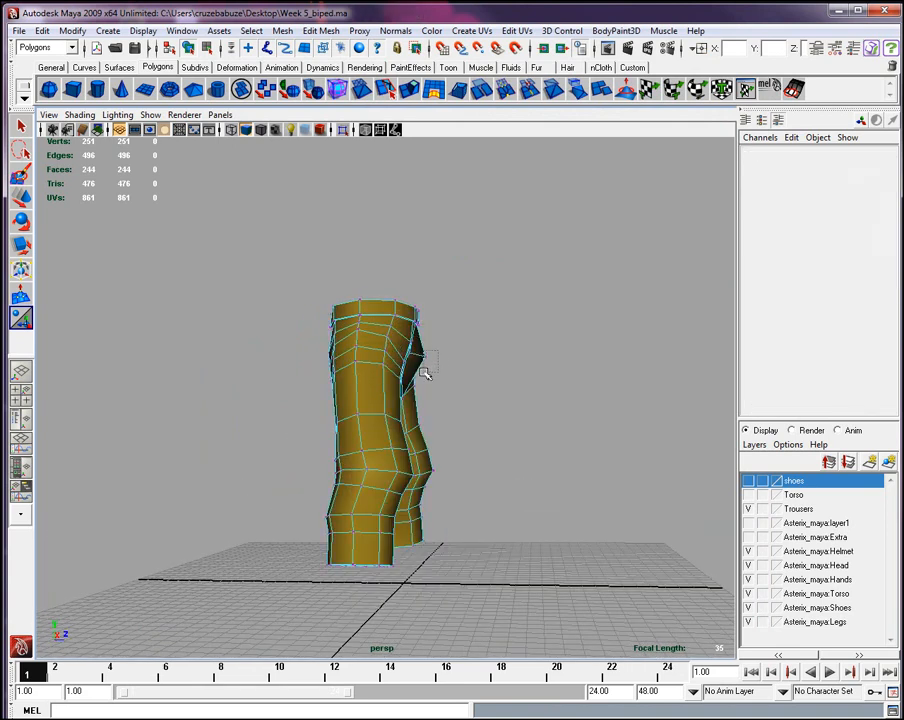
{"action": "left_click_drag", "start_coordinate": [424, 373], "coordinate": [432, 365]}
{"action": "key", "text": "w"}
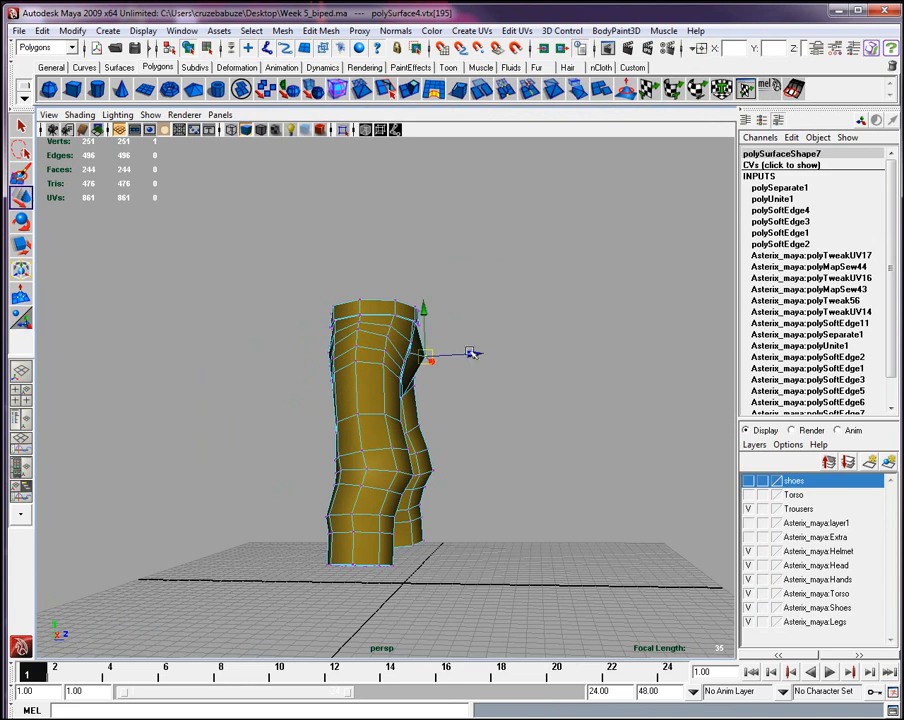
{"action": "left_click", "coordinate": [508, 376]}
Examine the trousers mesh from all sides, checking the waist, the crotch, and the leg openings.
{"action": "left_click_drag", "start_coordinate": [508, 376], "coordinate": [421, 380], "text": "alt"}
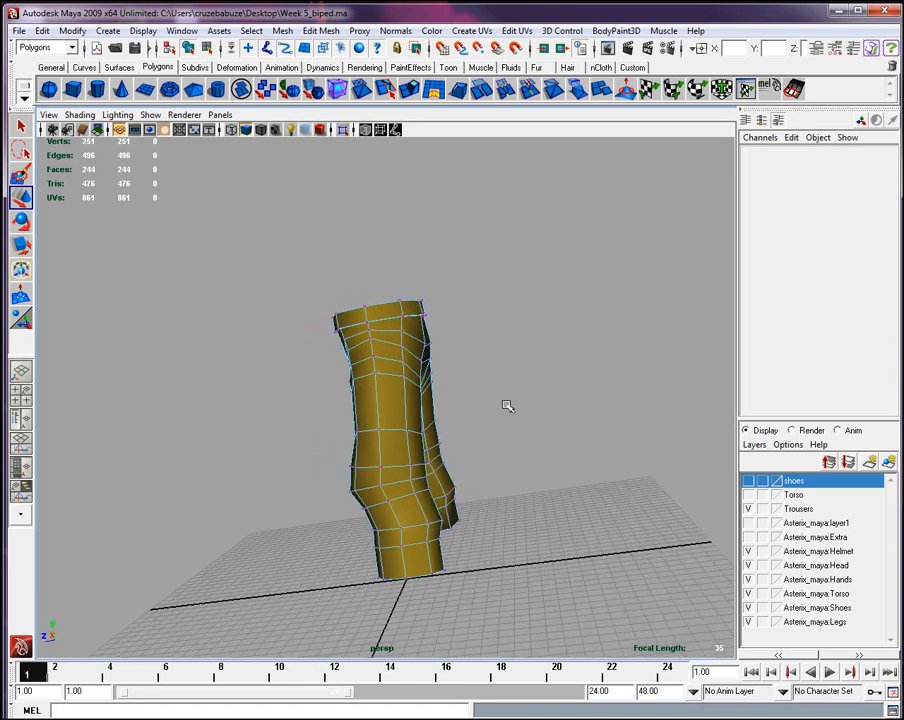
{"action": "left_click_drag", "start_coordinate": [500, 386], "coordinate": [453, 355], "text": "alt"}
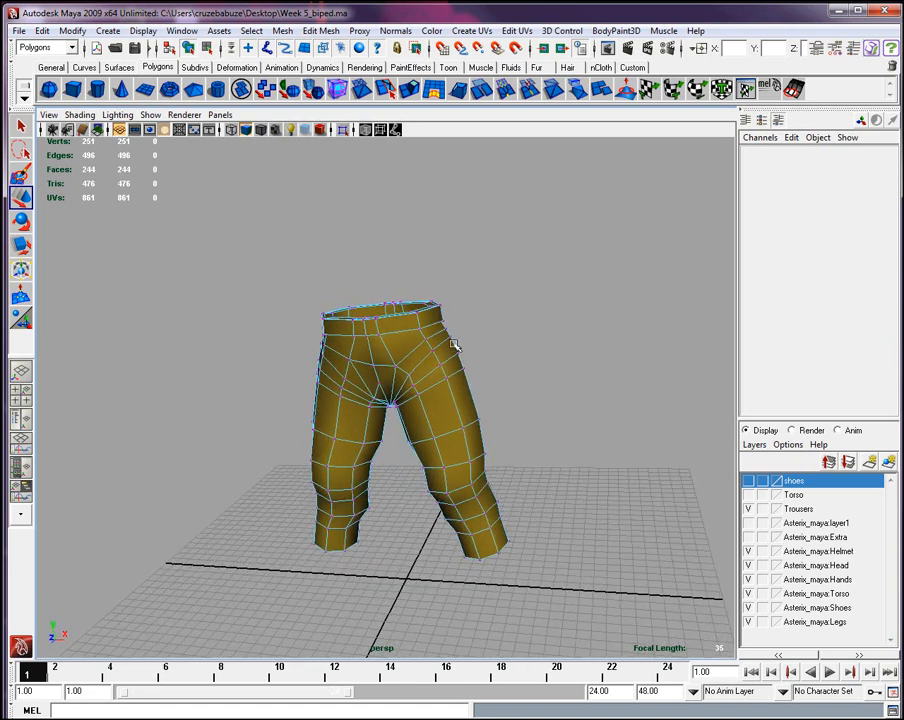
{"action": "left_click_drag", "start_coordinate": [501, 554], "coordinate": [403, 386], "text": "alt"}
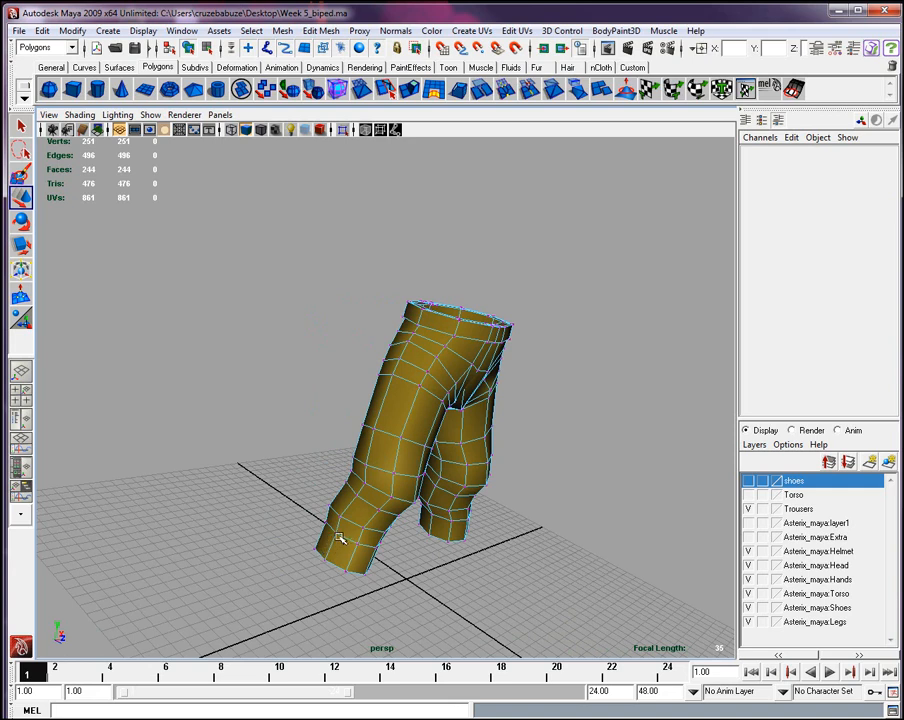
{"action": "left_click_drag", "start_coordinate": [340, 537], "coordinate": [389, 498], "text": "alt"}
{"action": "right_click_drag", "start_coordinate": [389, 498], "coordinate": [452, 418], "text": "alt"}
{"action": "left_click_drag", "start_coordinate": [471, 426], "coordinate": [359, 418], "text": "alt"}
{"action": "left_click_drag", "start_coordinate": [483, 404], "coordinate": [452, 437], "text": "alt"}
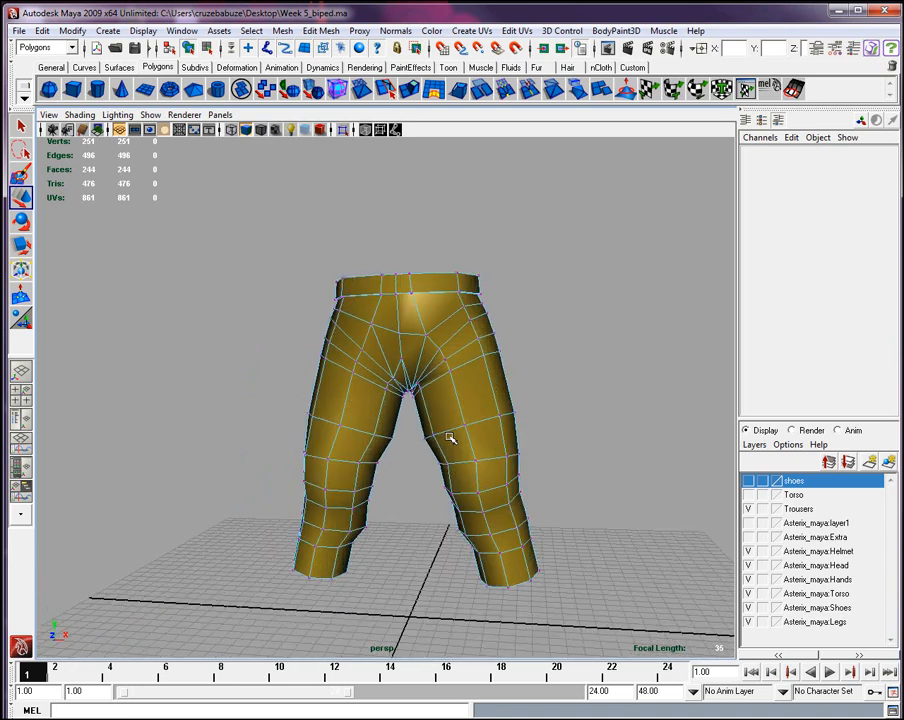
Move a single vertex between the legs at the trousers' crotch slightly along the vertical axis.
{"action": "left_click", "coordinate": [394, 390]}
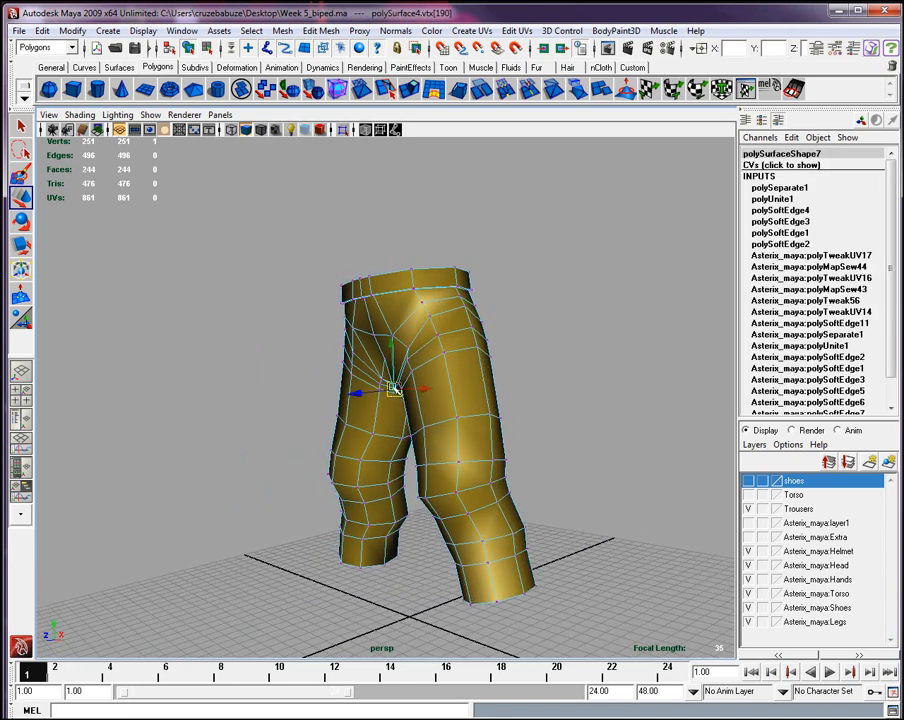
{"action": "left_click_drag", "start_coordinate": [394, 365], "coordinate": [394, 367]}
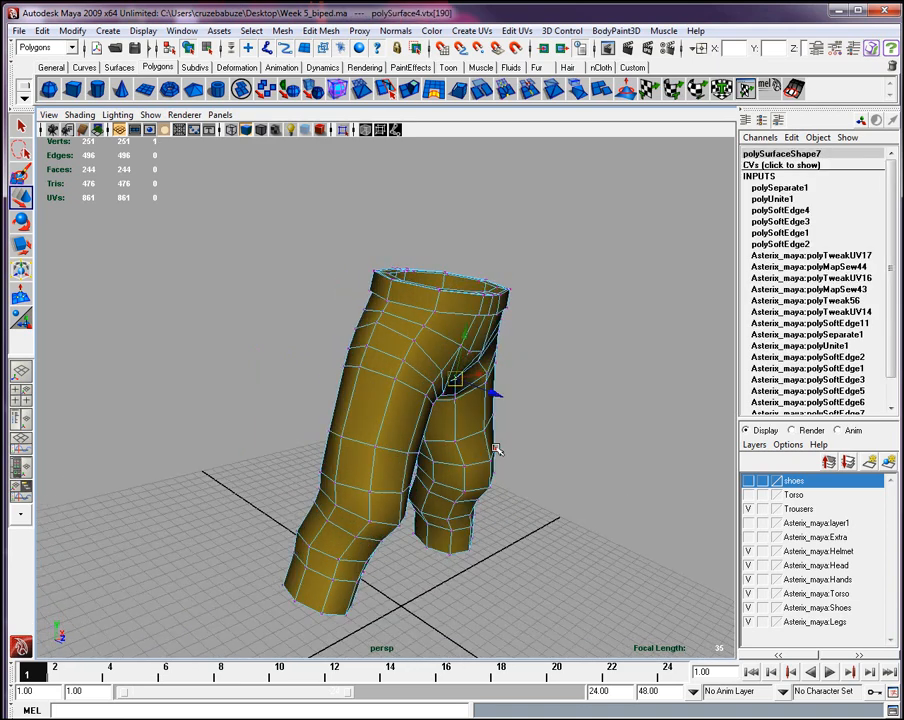
{"action": "left_click", "coordinate": [575, 427]}
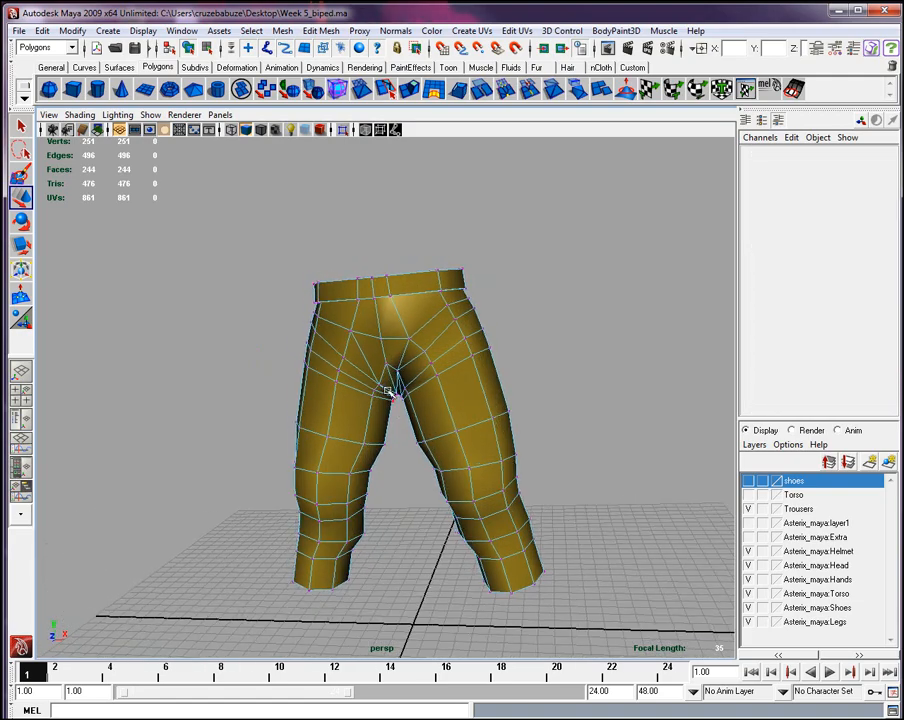
Finish with the vertex between the legs, clear the selection and switch the trousers mesh to face selection mode.
{"action": "left_click", "coordinate": [380, 385]}
{"action": "left_click_drag", "start_coordinate": [463, 455], "coordinate": [621, 418], "text": "alt"}
{"action": "left_click", "coordinate": [537, 443]}
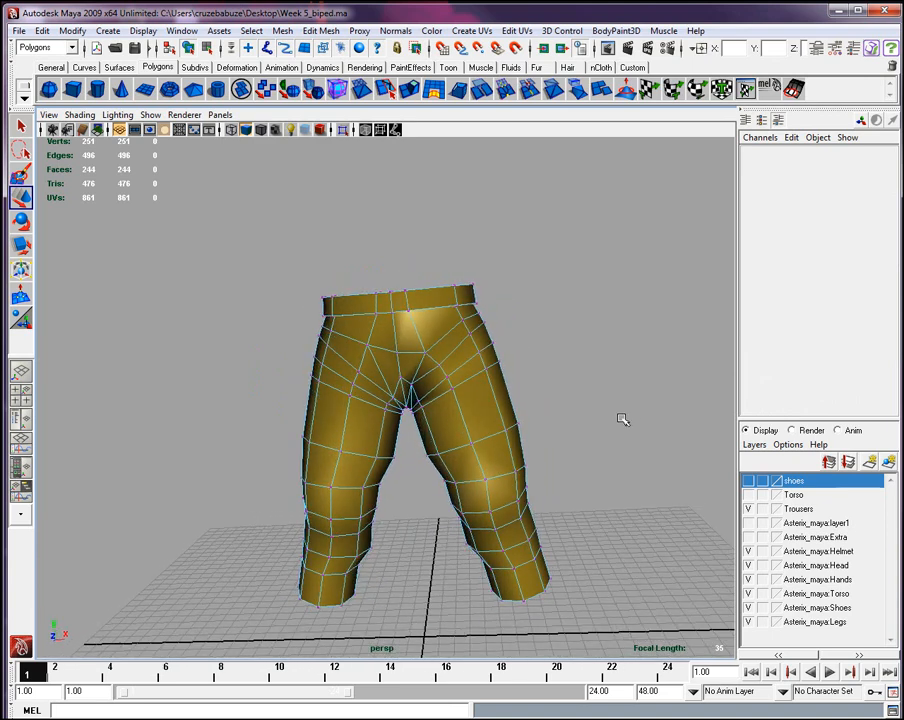
{"action": "scroll", "coordinate": [624, 422], "scroll_direction": "down", "scroll_amount": 1}
{"action": "right_click_drag", "start_coordinate": [452, 359], "coordinate": [454, 397]}
{"action": "left_click_drag", "start_coordinate": [454, 397], "coordinate": [428, 326], "text": "alt"}
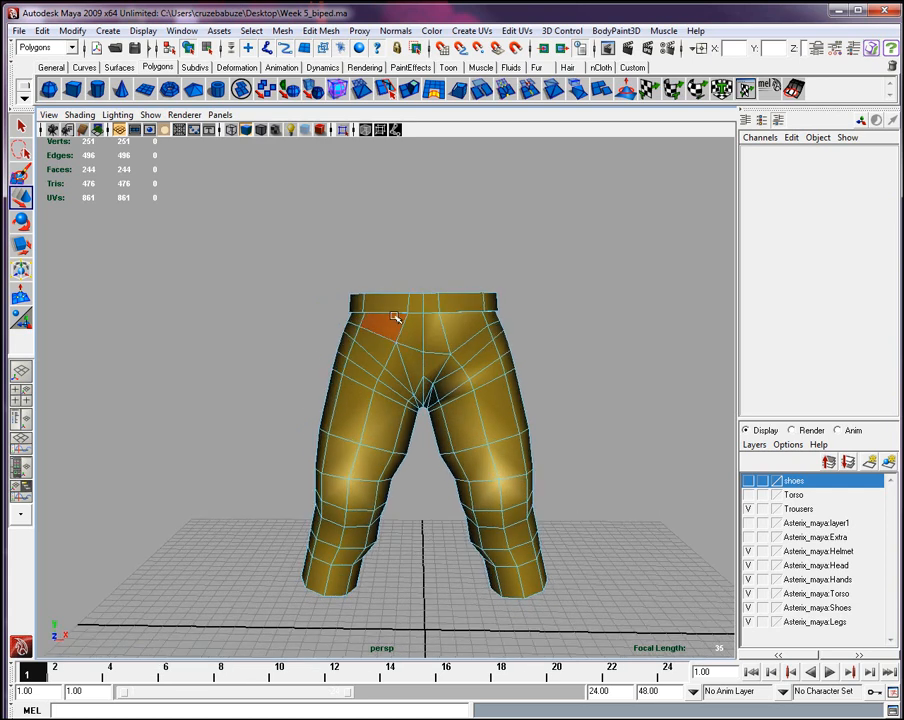
Activate the Paint Selection Tool and show the trousers shaded and centred in a full-size front view.
{"action": "left_click", "coordinate": [20, 175]}
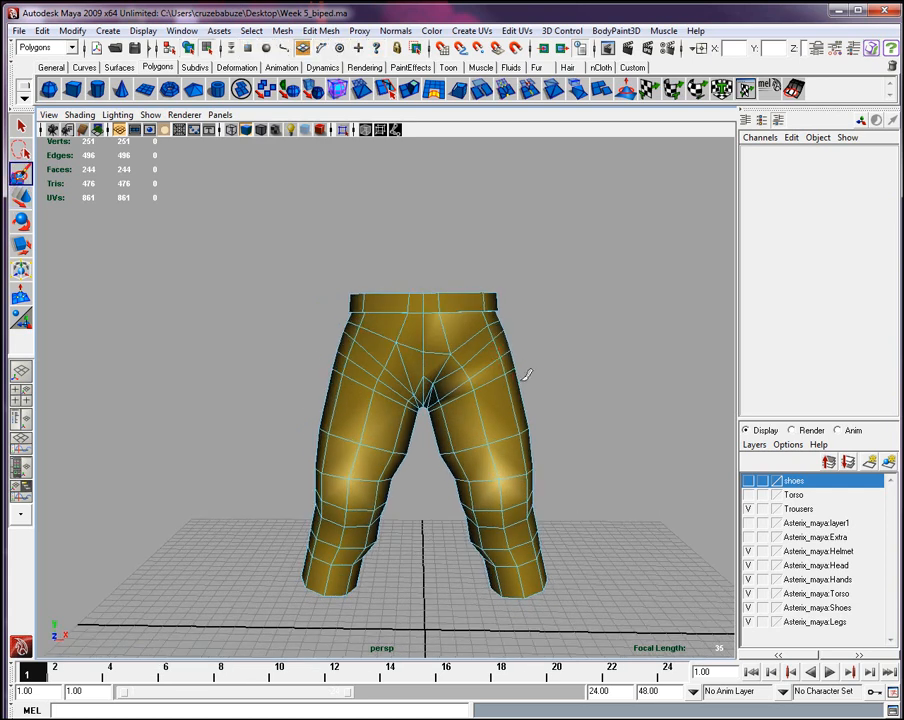
{"action": "key", "text": "space"}
{"action": "key", "text": "space"}
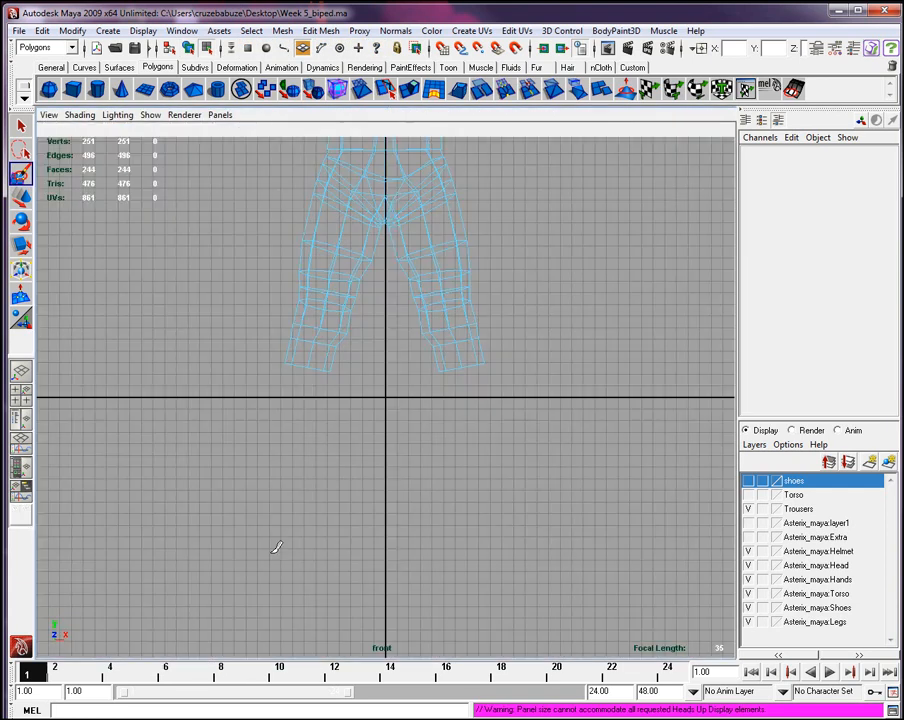
{"action": "scroll", "coordinate": [345, 442], "scroll_direction": "up", "scroll_amount": 4}
{"action": "middle_click_drag", "start_coordinate": [338, 310], "coordinate": [344, 500], "text": "alt"}
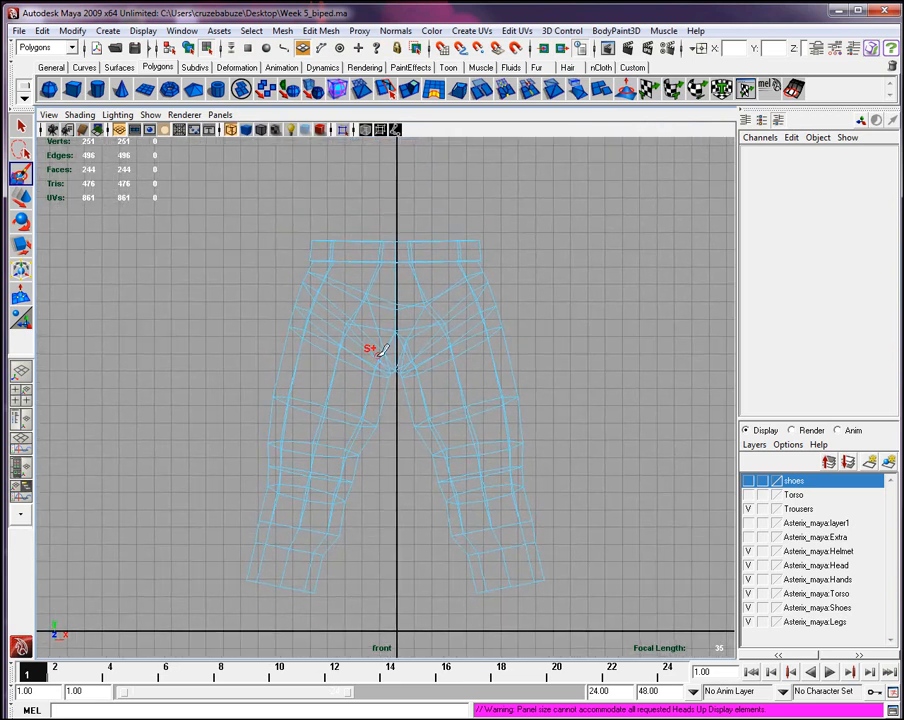
{"action": "key", "text": "5"}
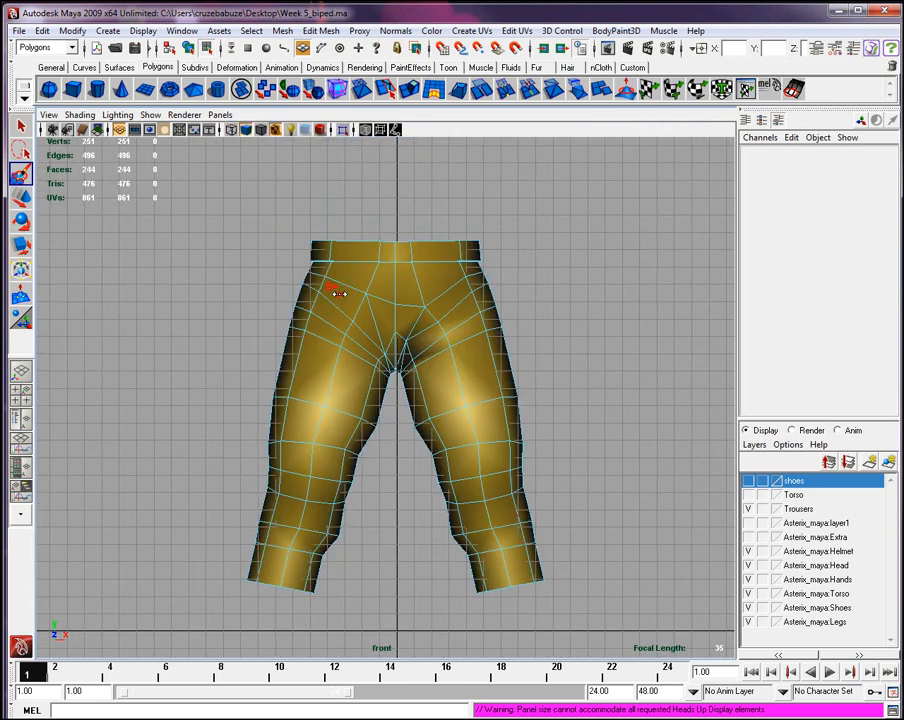
Enlarge the selection brush and paint-select the faces across the front of the trousers, covering the waist and both legs.
{"action": "left_click_drag", "start_coordinate": [338, 293], "coordinate": [355, 289]}
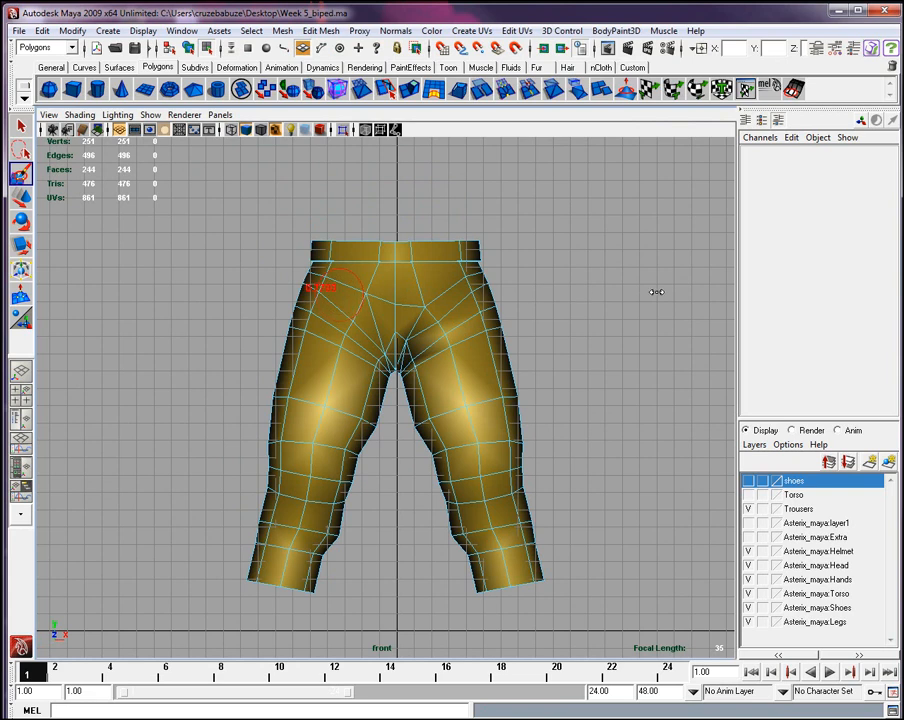
{"action": "mouse_move", "coordinate": [452, 283]}
{"action": "left_mouse_down"}
{"action": "mouse_move", "coordinate": [476, 436]}
{"action": "mouse_move", "coordinate": [478, 283]}
{"action": "mouse_move", "coordinate": [390, 250]}
{"action": "mouse_move", "coordinate": [304, 254]}
{"action": "mouse_move", "coordinate": [350, 287]}
{"action": "mouse_move", "coordinate": [325, 262]}
{"action": "mouse_move", "coordinate": [305, 406]}
{"action": "mouse_move", "coordinate": [359, 315]}
{"action": "mouse_move", "coordinate": [390, 380]}
{"action": "mouse_move", "coordinate": [436, 428]}
{"action": "mouse_move", "coordinate": [466, 414]}
{"action": "mouse_move", "coordinate": [456, 456]}
{"action": "mouse_move", "coordinate": [468, 527]}
{"action": "mouse_move", "coordinate": [508, 563]}
{"action": "mouse_move", "coordinate": [485, 560]}
{"action": "left_mouse_up"}
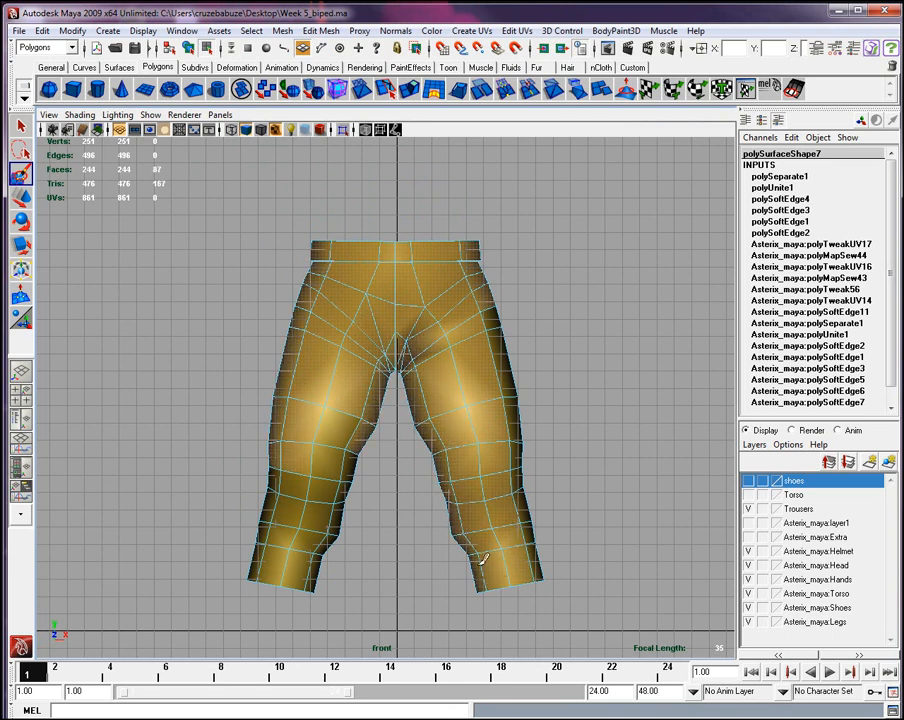
{"action": "left_click_drag", "start_coordinate": [521, 494], "coordinate": [493, 318]}
{"action": "mouse_move", "coordinate": [340, 465]}
{"action": "left_mouse_down"}
{"action": "mouse_move", "coordinate": [347, 404]}
{"action": "mouse_move", "coordinate": [319, 529]}
{"action": "mouse_move", "coordinate": [307, 521]}
{"action": "mouse_move", "coordinate": [302, 534]}
{"action": "mouse_move", "coordinate": [284, 474]}
{"action": "mouse_move", "coordinate": [262, 546]}
{"action": "mouse_move", "coordinate": [326, 472]}
{"action": "left_mouse_up"}
Return to the perspective view with the Move tool and remove stray faces along the sides of the trousers from the selection.
{"action": "key", "text": "space"}
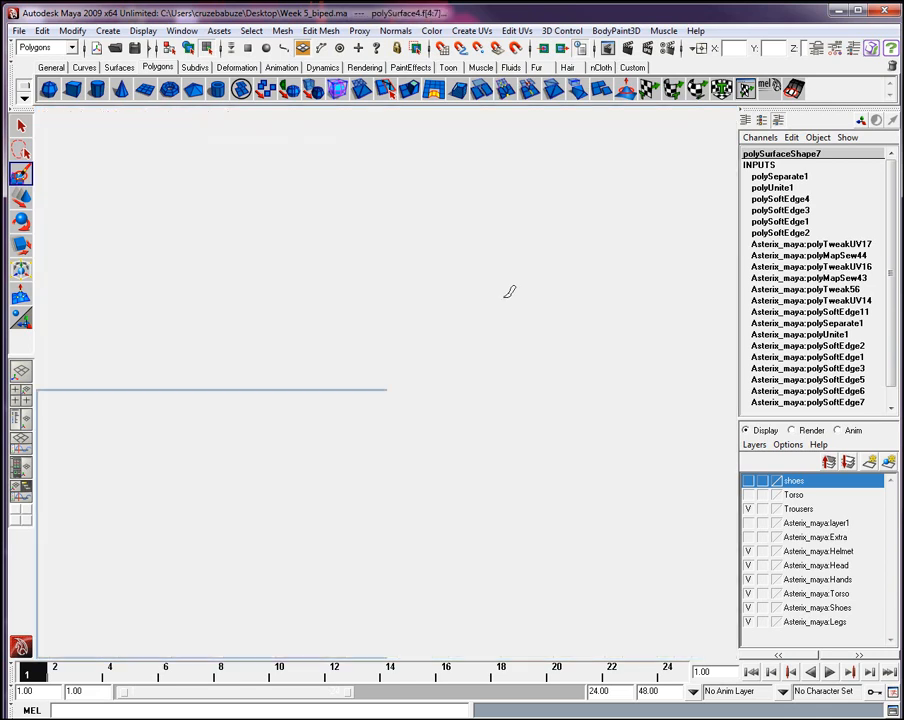
{"action": "key", "text": "space"}
{"action": "left_click_drag", "start_coordinate": [459, 313], "coordinate": [54, 218], "text": "alt"}
{"action": "left_click", "coordinate": [25, 204]}
{"action": "left_click_drag", "start_coordinate": [307, 466], "coordinate": [400, 424], "text": "alt"}
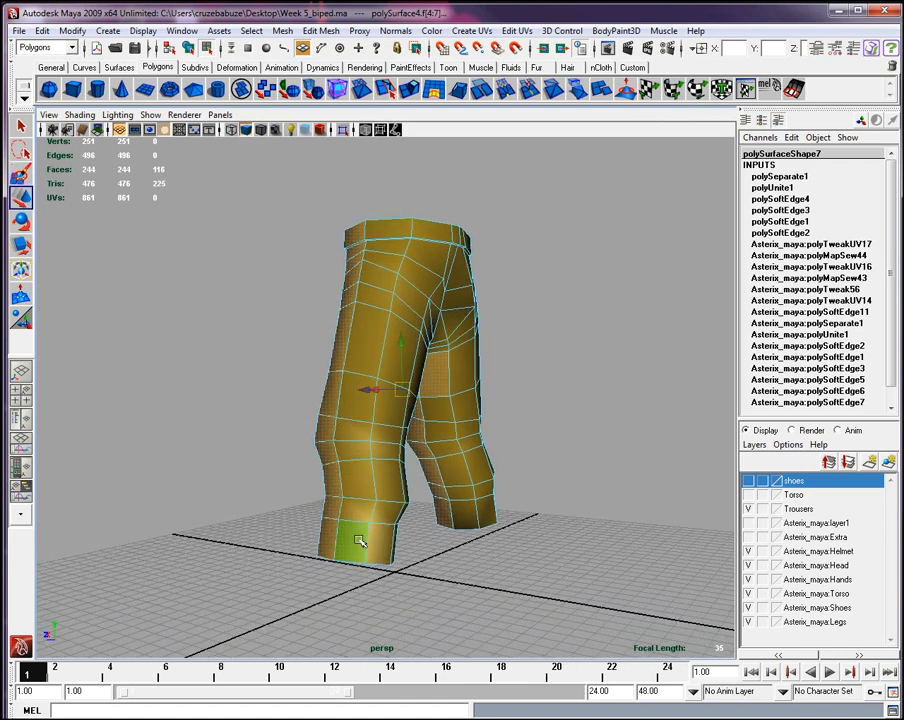
{"action": "left_click", "coordinate": [446, 379], "text": "ctrl"}
{"action": "left_click_drag", "start_coordinate": [516, 518], "coordinate": [484, 500], "text": "alt"}
{"action": "scroll", "coordinate": [578, 502], "scroll_direction": "up", "scroll_amount": 10}
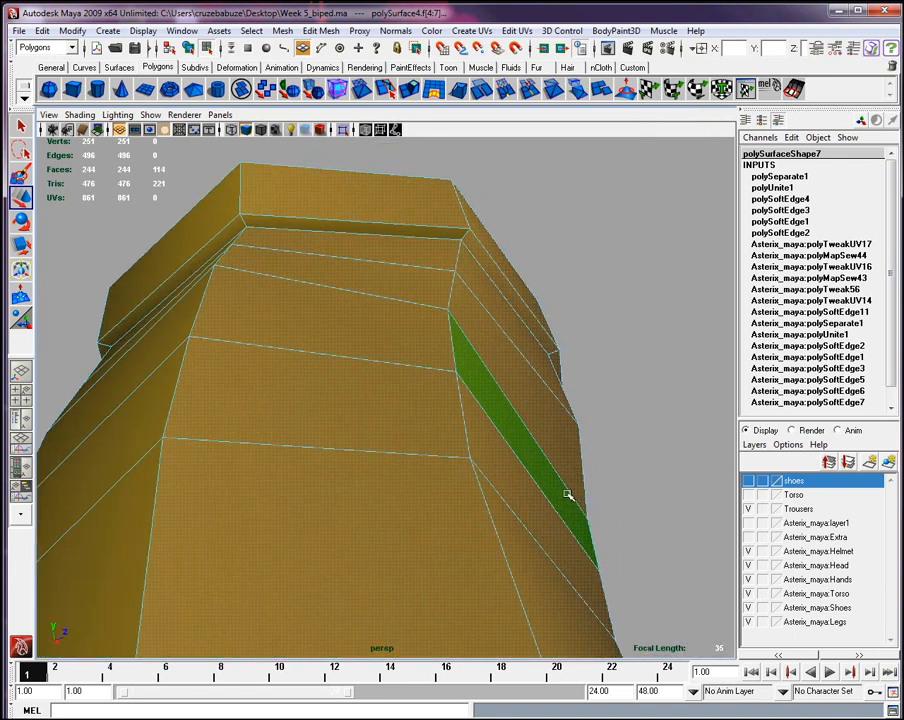
{"action": "left_click_drag", "start_coordinate": [567, 496], "coordinate": [490, 383], "text": "alt"}
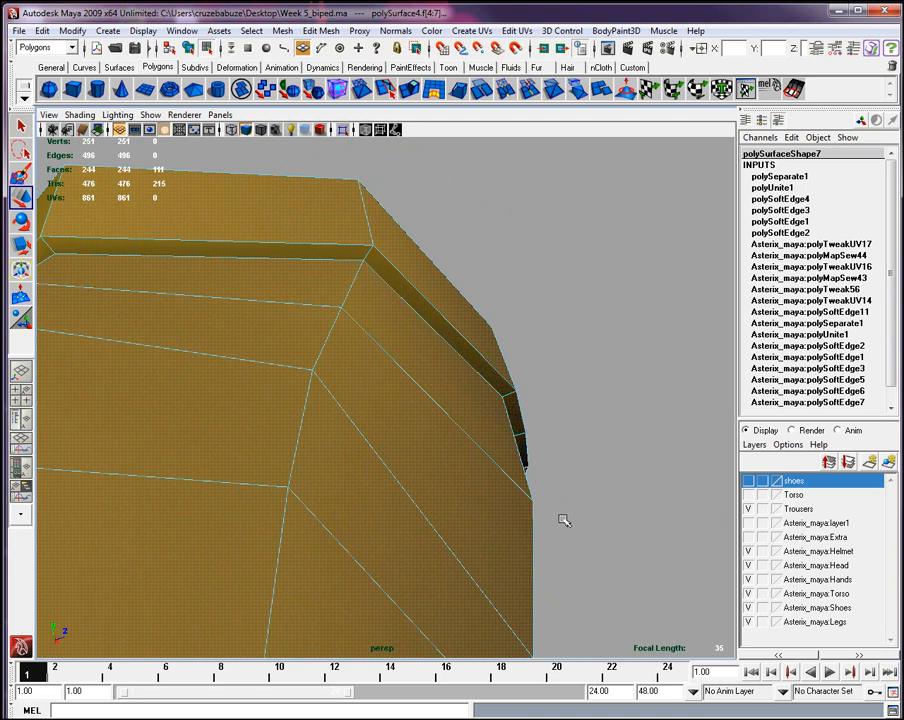
Remove the faces on the top rim of the waistband from the front selection.
{"action": "scroll", "coordinate": [562, 519], "scroll_direction": "down", "scroll_amount": 5}
{"action": "left_click_drag", "start_coordinate": [563, 519], "coordinate": [541, 521], "text": "alt"}
{"action": "left_click", "coordinate": [585, 340], "text": "ctrl"}
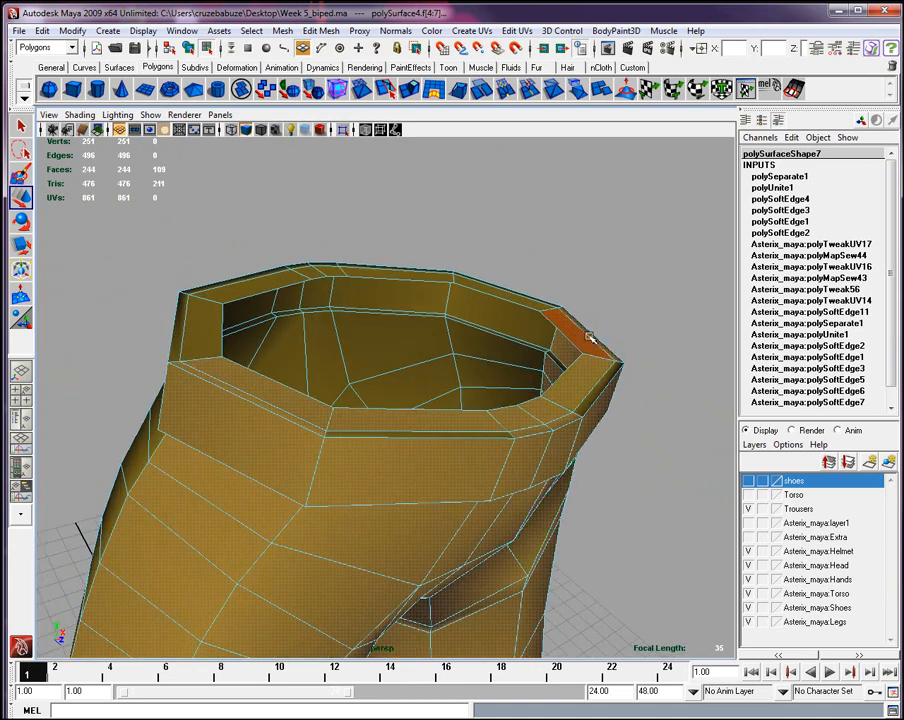
{"action": "left_click", "coordinate": [598, 376], "text": "ctrl"}
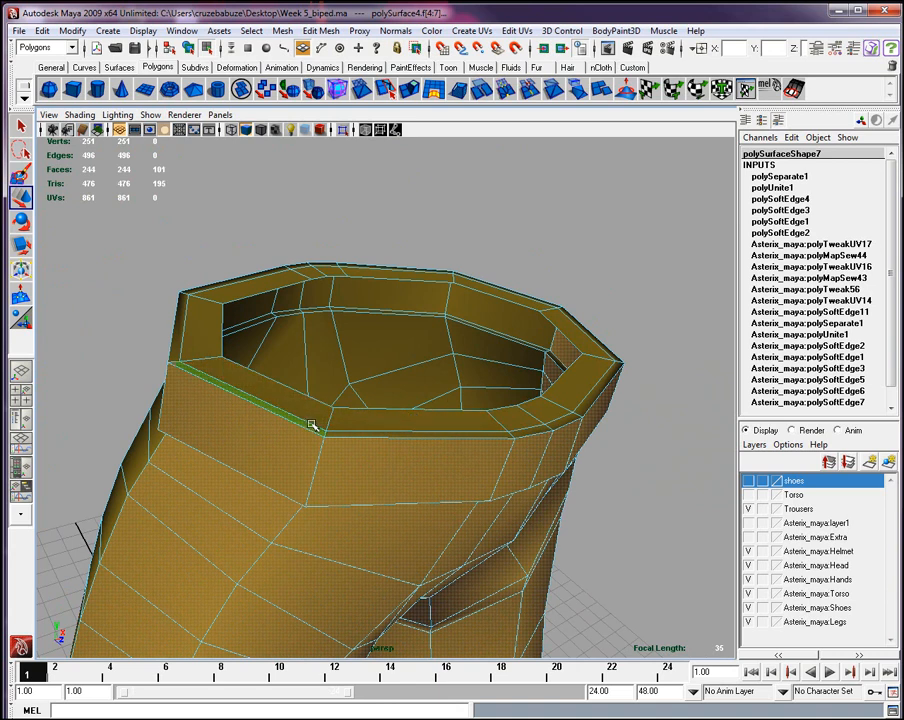
Deselect the stray faces inside the leg openings and check the front selection from below and above.
{"action": "left_click_drag", "start_coordinate": [497, 454], "coordinate": [654, 458], "text": "alt"}
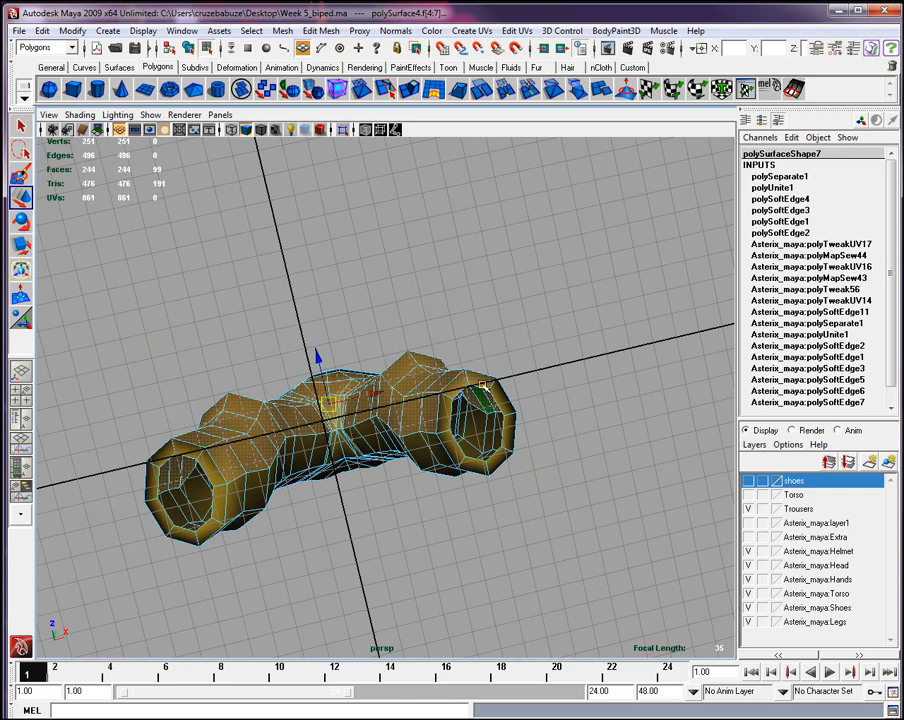
{"action": "left_click_drag", "start_coordinate": [575, 542], "coordinate": [581, 549], "text": "alt"}
{"action": "left_click", "coordinate": [275, 357]}
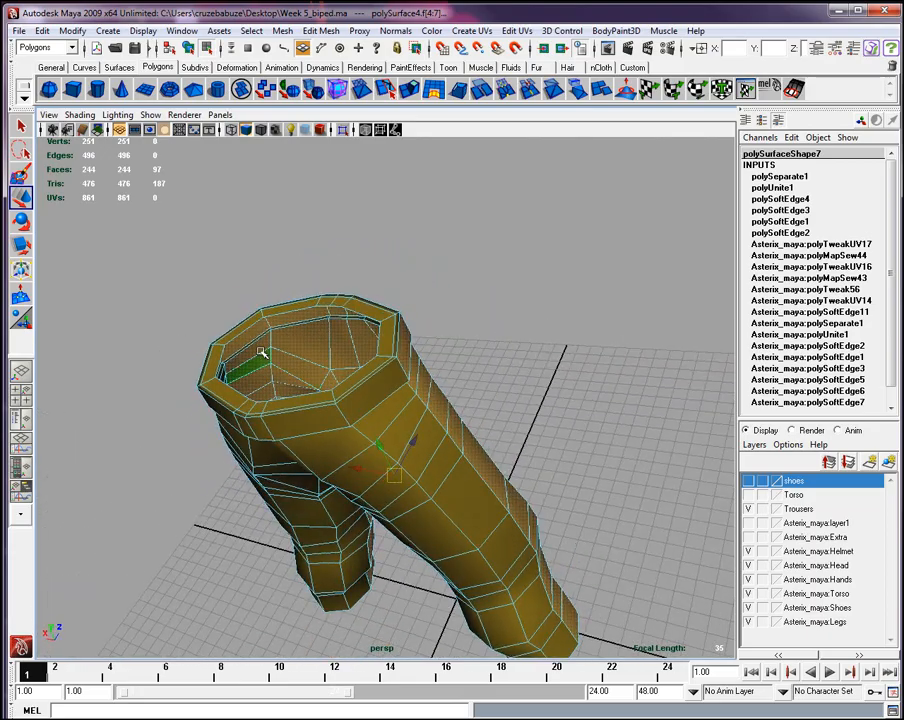
{"action": "left_click_drag", "start_coordinate": [336, 412], "coordinate": [440, 345], "text": "alt"}
Save the selected faces as a quick select set named Front and clear the selection.
{"action": "left_click", "coordinate": [106, 33]}
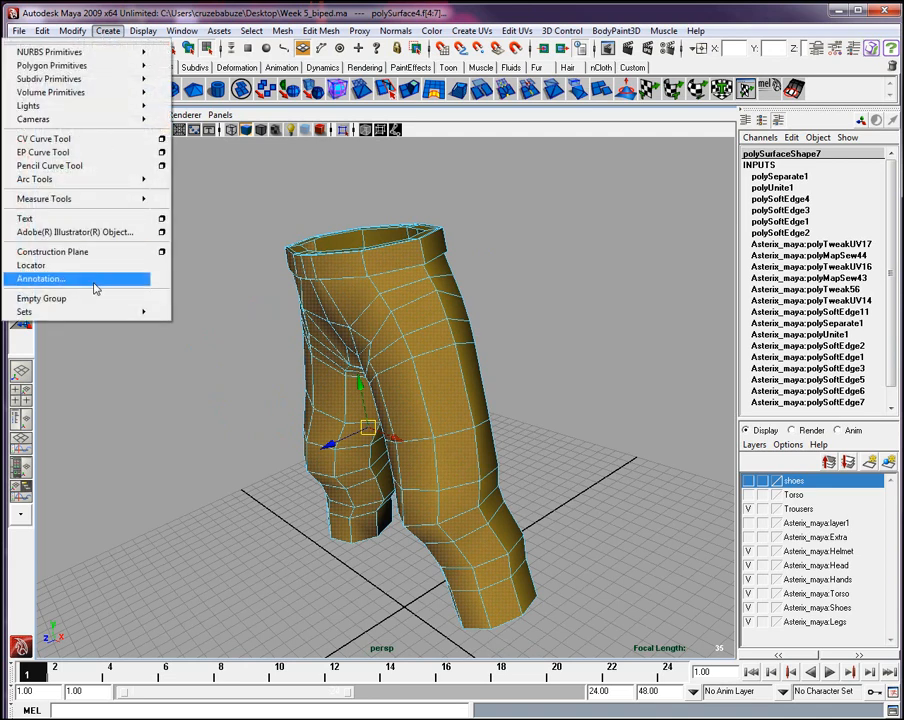
{"action": "mouse_move", "coordinate": [95, 314]}
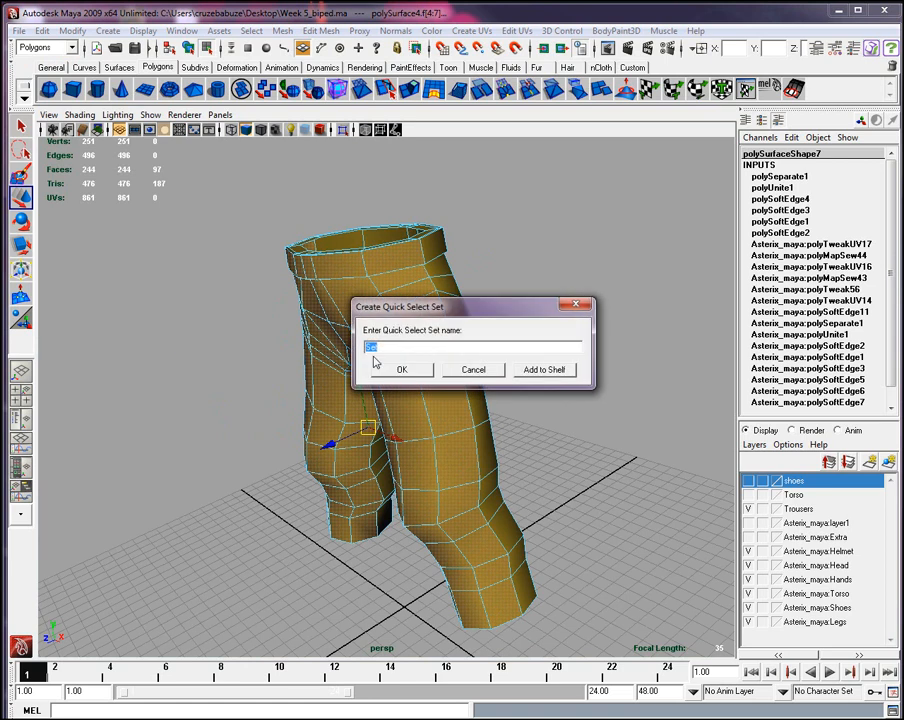
{"action": "left_click_drag", "start_coordinate": [407, 312], "coordinate": [209, 398]}
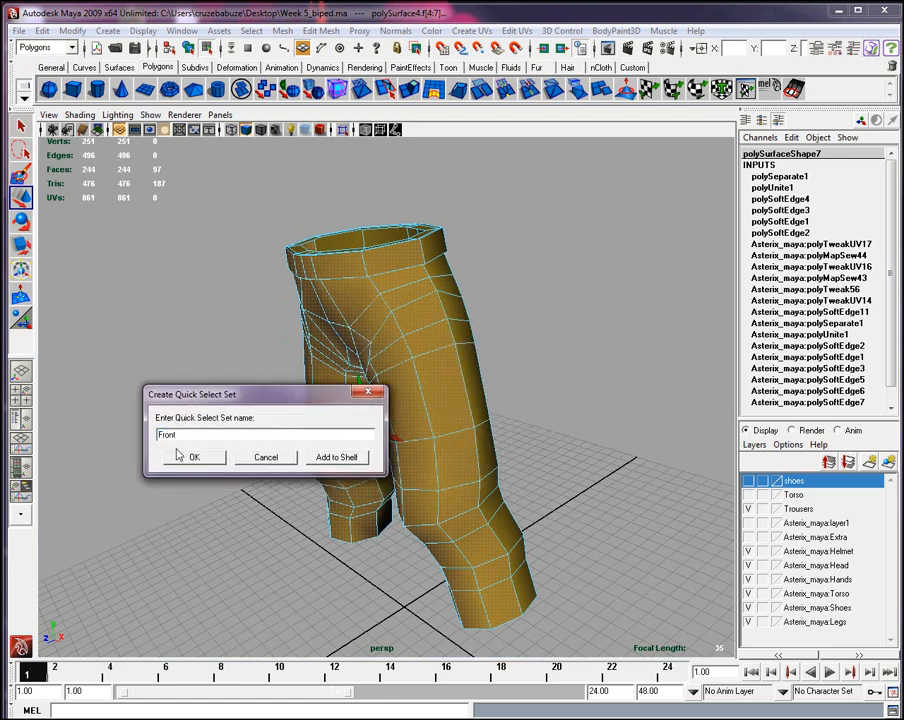
{"action": "left_click", "coordinate": [194, 457]}
{"action": "left_click", "coordinate": [207, 343]}
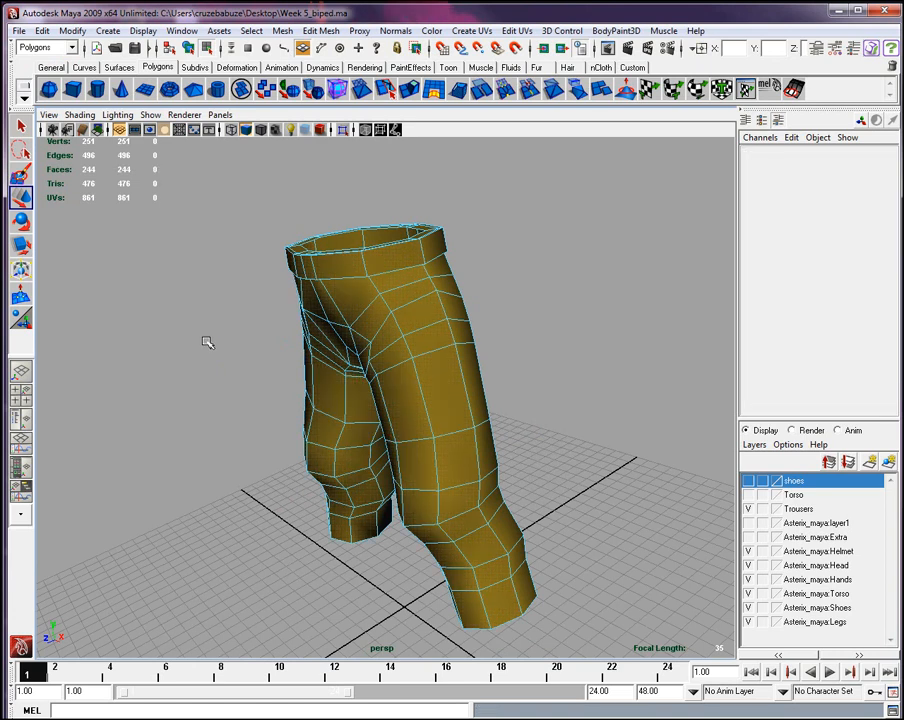
Recall the Front quick select set and check the selected faces from the other side of the trousers.
{"action": "left_click", "coordinate": [44, 31]}
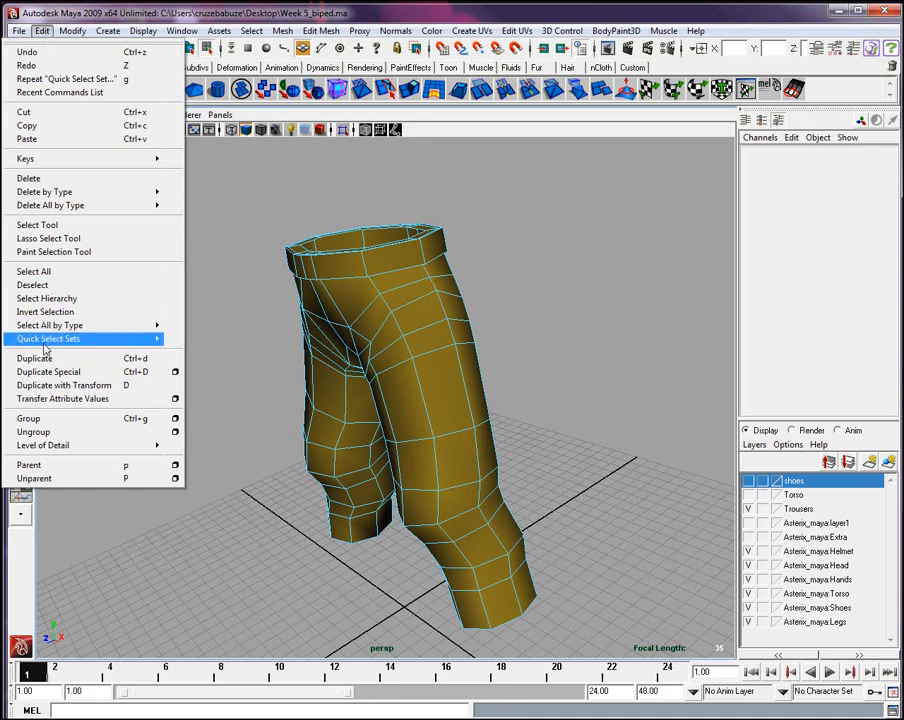
{"action": "mouse_move", "coordinate": [60, 338]}
{"action": "left_click", "coordinate": [196, 341]}
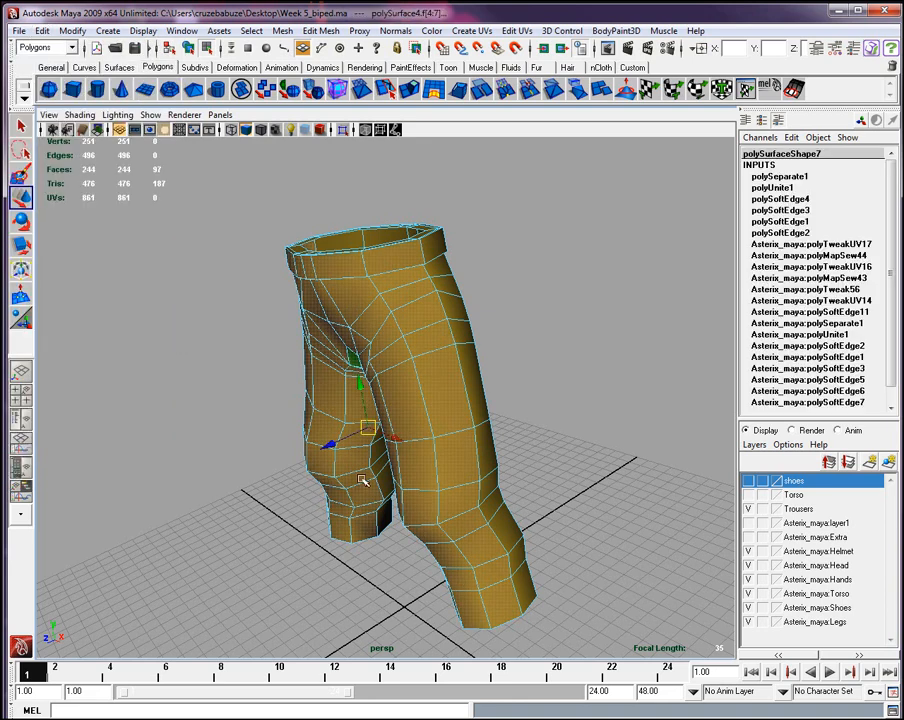
{"action": "left_click_drag", "start_coordinate": [517, 483], "coordinate": [516, 481], "text": "alt"}
Invert the face selection and deselect the faces on the front part of the waistband rim.
{"action": "left_click", "coordinate": [42, 30]}
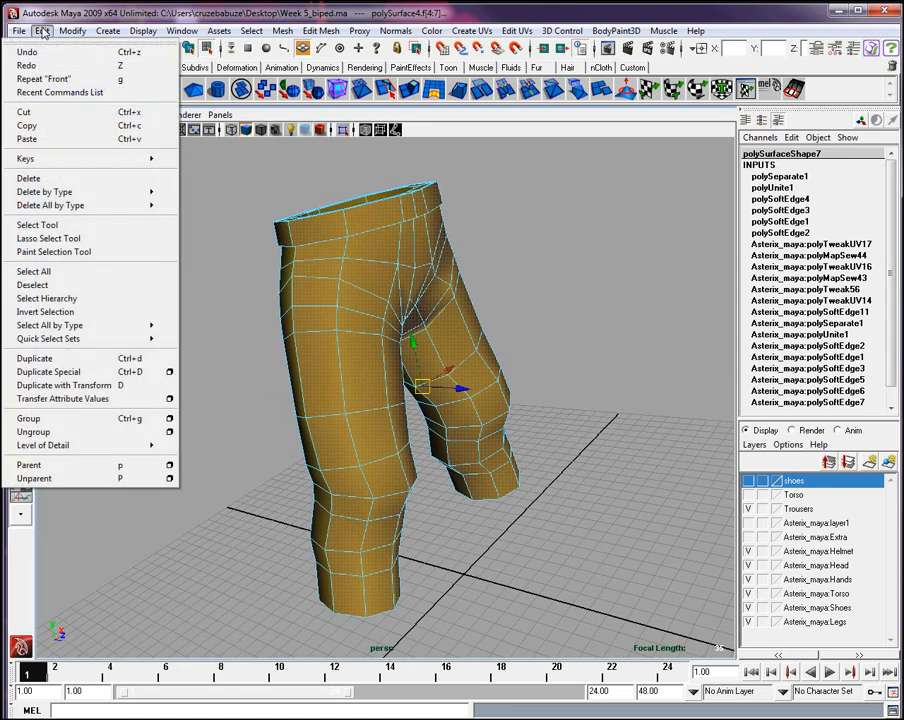
{"action": "left_click", "coordinate": [60, 314]}
{"action": "left_click_drag", "start_coordinate": [327, 353], "coordinate": [327, 353], "text": "alt"}
{"action": "middle_click_drag", "start_coordinate": [327, 353], "coordinate": [327, 352], "text": "alt"}
{"action": "left_click_drag", "start_coordinate": [327, 353], "coordinate": [382, 373], "text": "alt"}
{"action": "left_click", "coordinate": [379, 346], "text": "ctrl"}
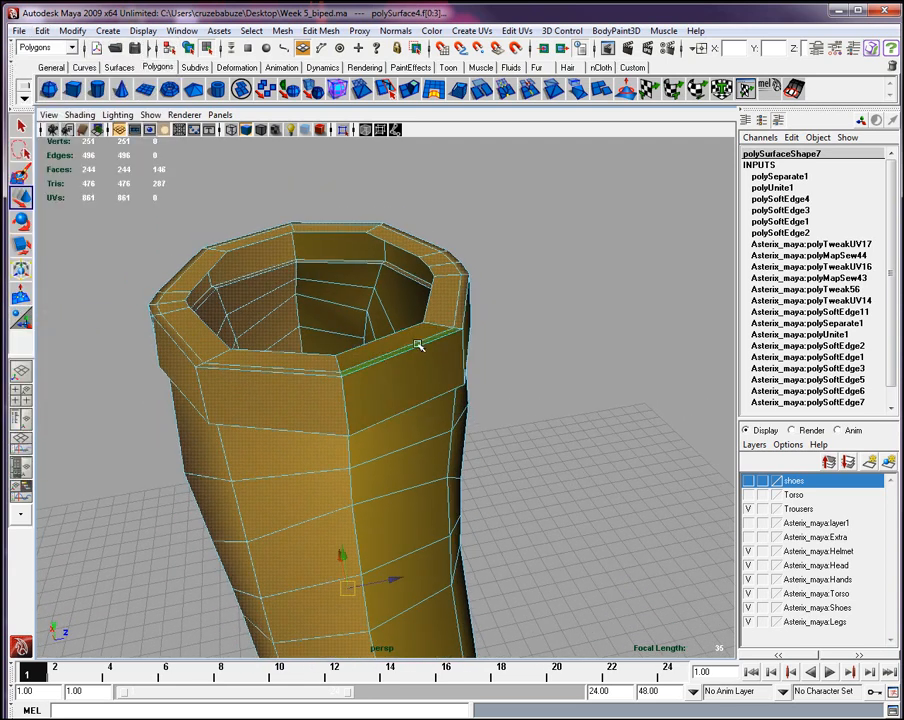
{"action": "left_click", "coordinate": [418, 344], "text": "ctrl"}
{"action": "left_click", "coordinate": [440, 314], "text": "ctrl"}
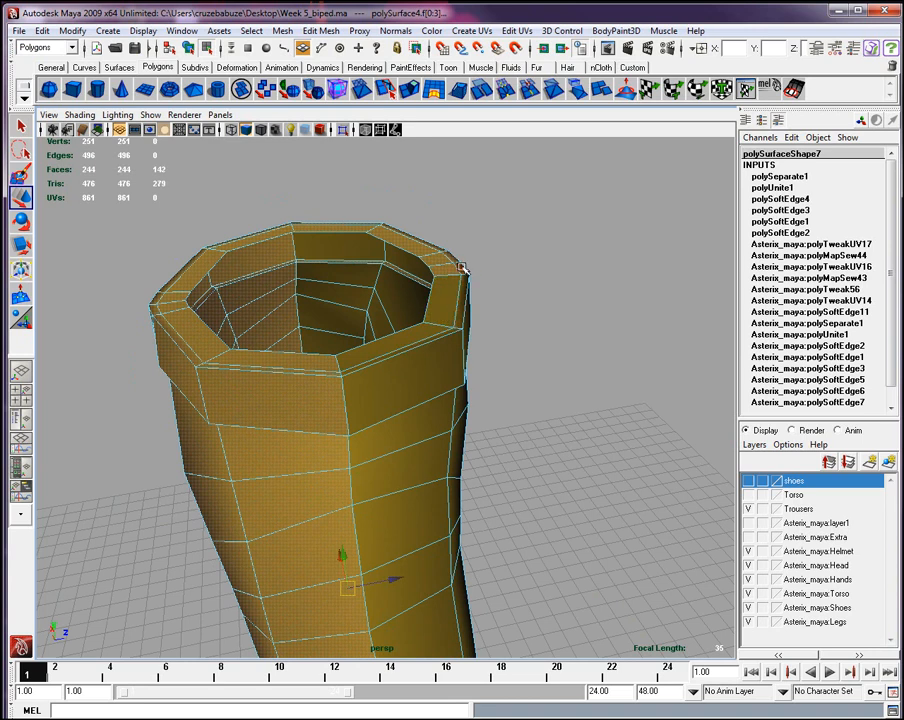
{"action": "left_click", "coordinate": [425, 244], "text": "ctrl"}
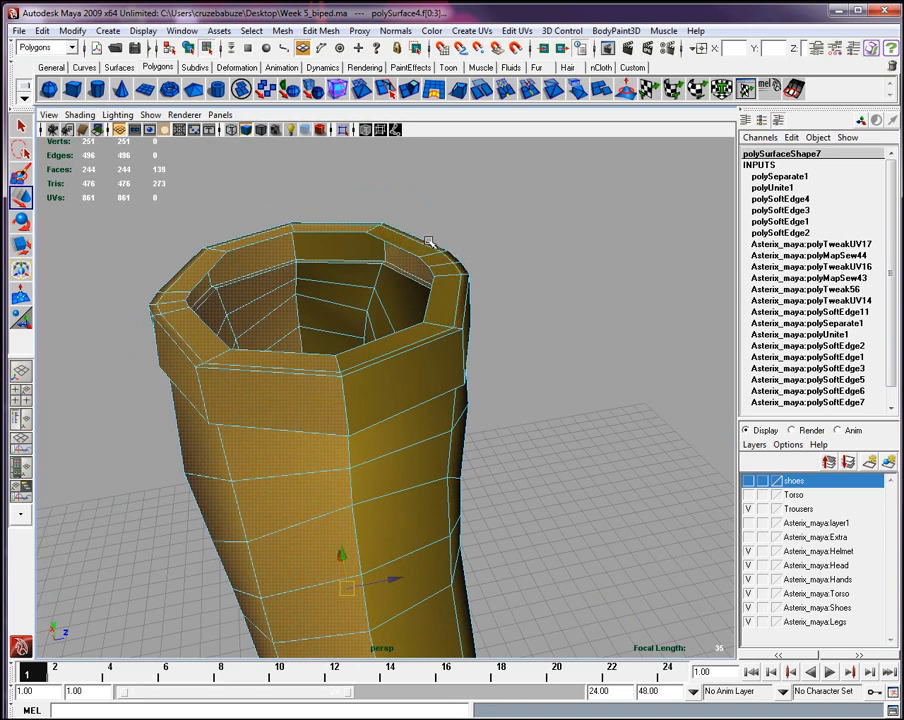
Start a new selection of the narrow faces inside the trousers, just below the waistband.
{"action": "left_click_drag", "start_coordinate": [398, 297], "coordinate": [424, 266], "text": "alt"}
{"action": "left_click", "coordinate": [424, 266]}
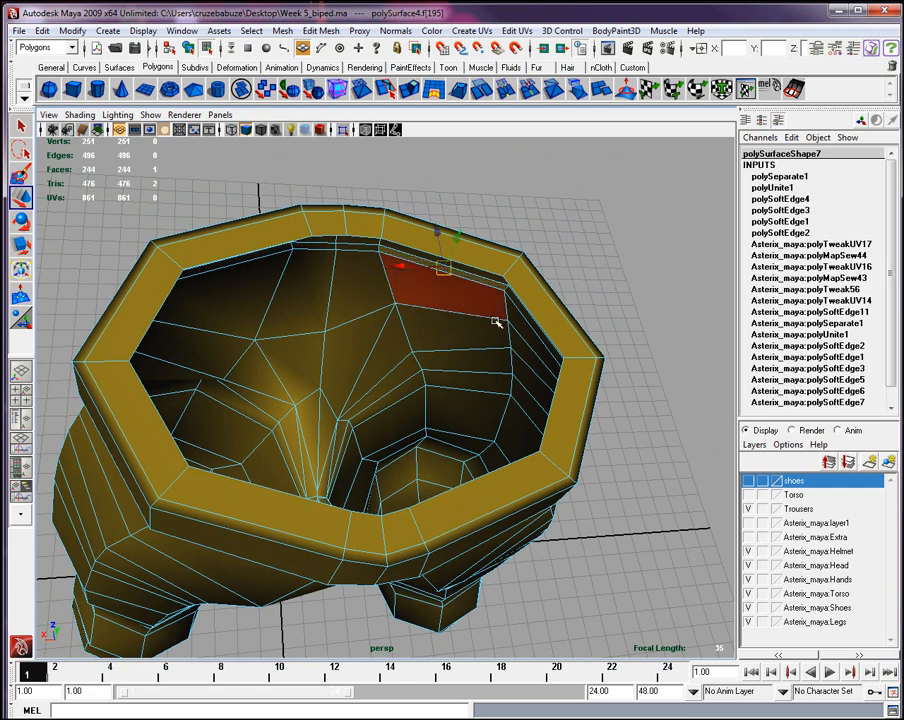
{"action": "mouse_move", "coordinate": [510, 360]}
{"action": "left_mouse_down", "text": "alt"}
{"action": "mouse_move", "coordinate": [520, 356]}
{"action": "mouse_move", "coordinate": [512, 344]}
{"action": "left_mouse_up", "text": "alt"}
{"action": "left_click", "coordinate": [333, 282], "text": "shift"}
{"action": "left_click", "coordinate": [285, 258], "text": "shift"}
{"action": "left_click", "coordinate": [250, 258], "text": "shift"}
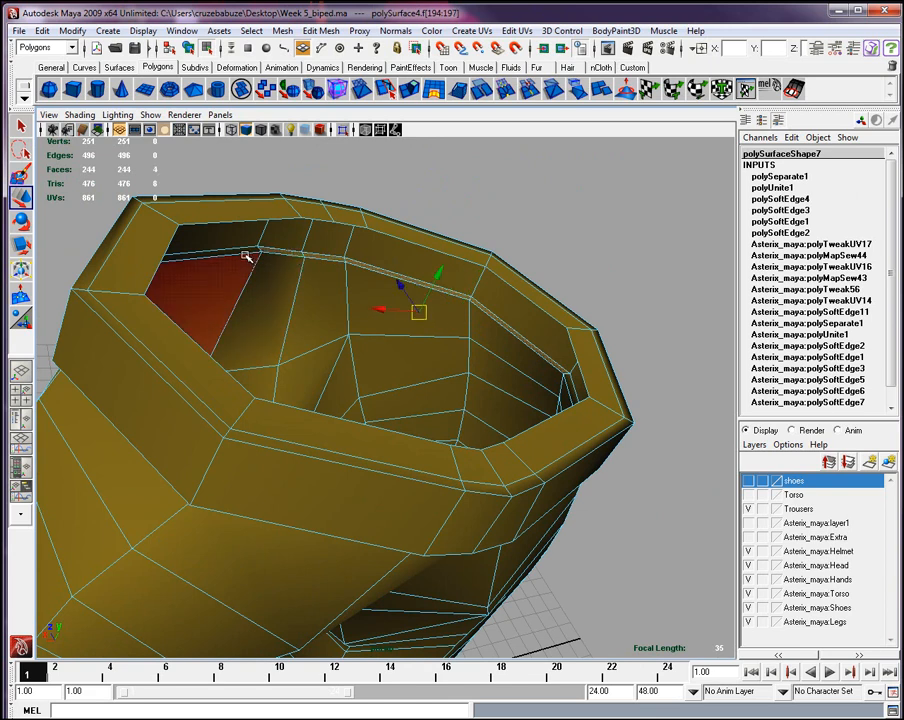
{"action": "left_click", "coordinate": [245, 257], "text": "shift"}
{"action": "left_click", "coordinate": [542, 445], "text": "shift"}
Extend the selection around the remaining narrow faces of the inner ring below the waistband.
{"action": "scroll", "coordinate": [546, 453], "scroll_direction": "up", "scroll_amount": 5}
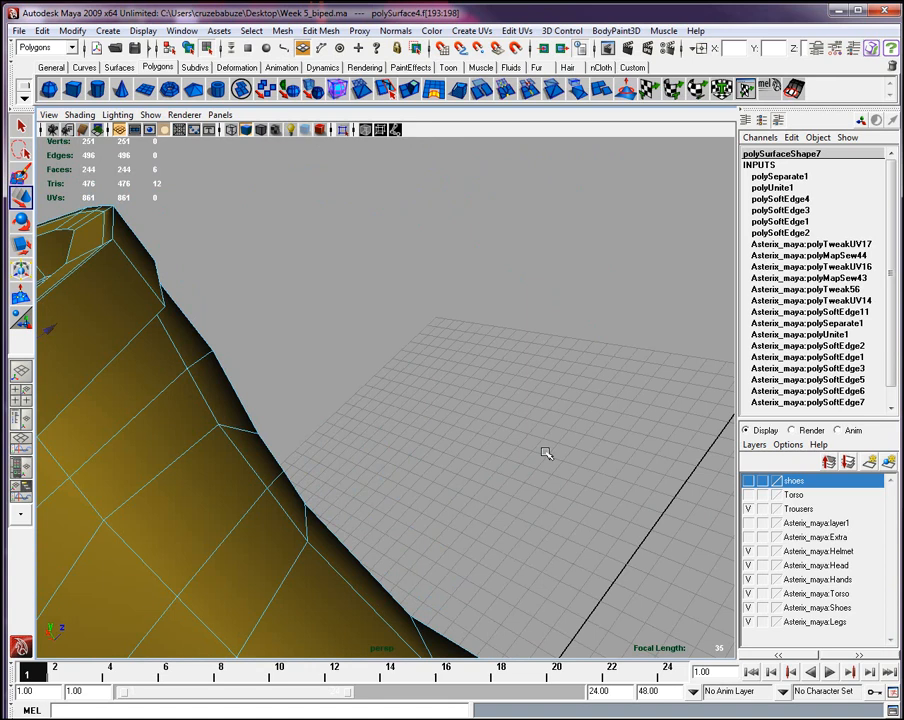
{"action": "scroll", "coordinate": [546, 453], "scroll_direction": "down", "scroll_amount": 5}
{"action": "left_click_drag", "start_coordinate": [543, 452], "coordinate": [476, 432], "text": "alt"}
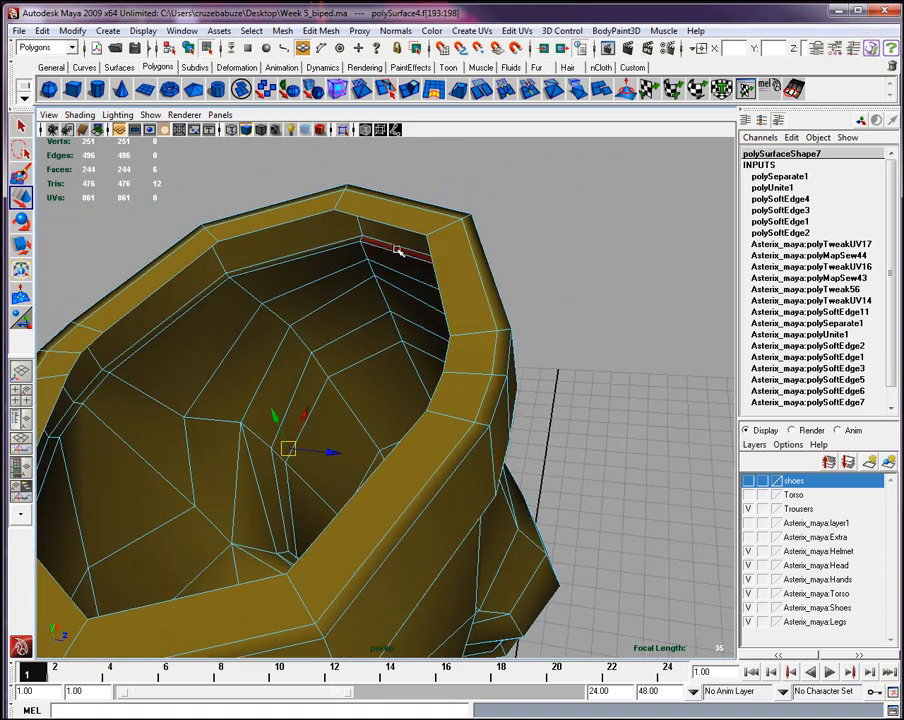
{"action": "left_click", "coordinate": [392, 248], "text": "shift"}
{"action": "left_click", "coordinate": [334, 246], "text": "shift"}
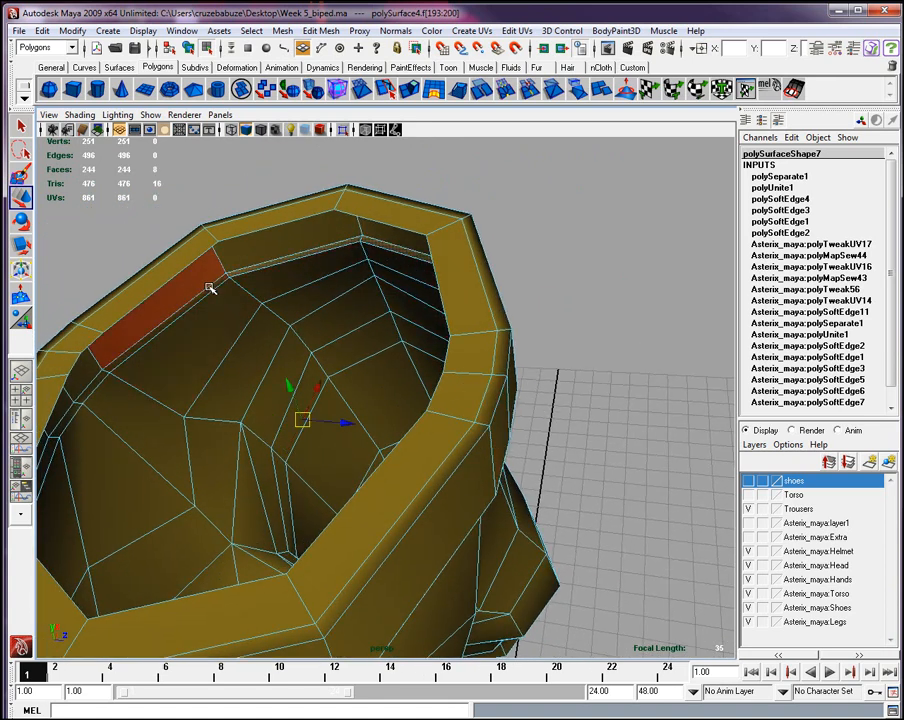
{"action": "left_click", "coordinate": [204, 297], "text": "shift"}
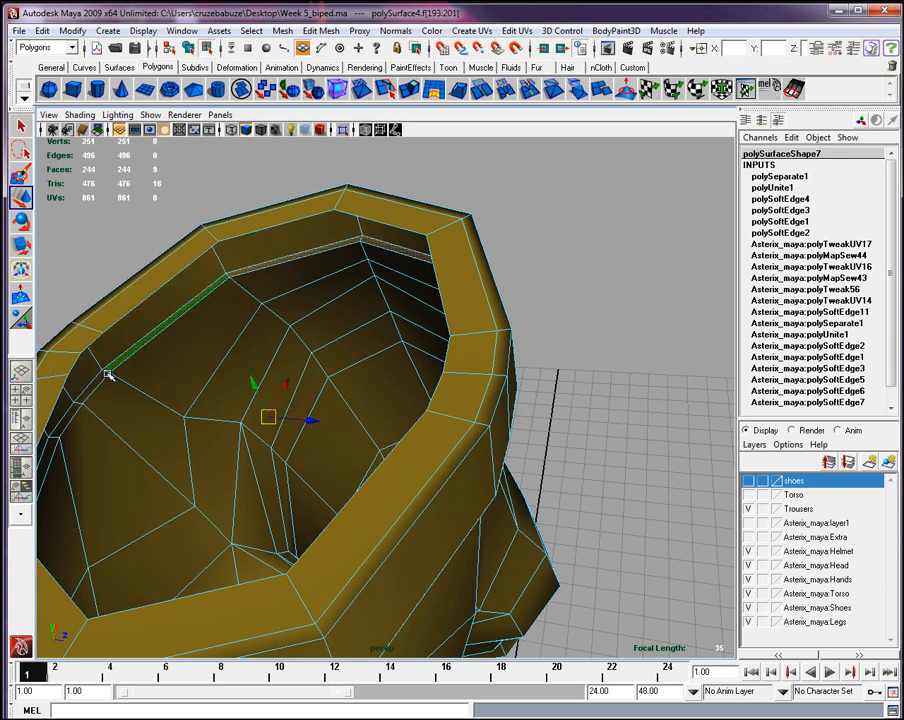
{"action": "left_click", "coordinate": [90, 394], "text": "shift"}
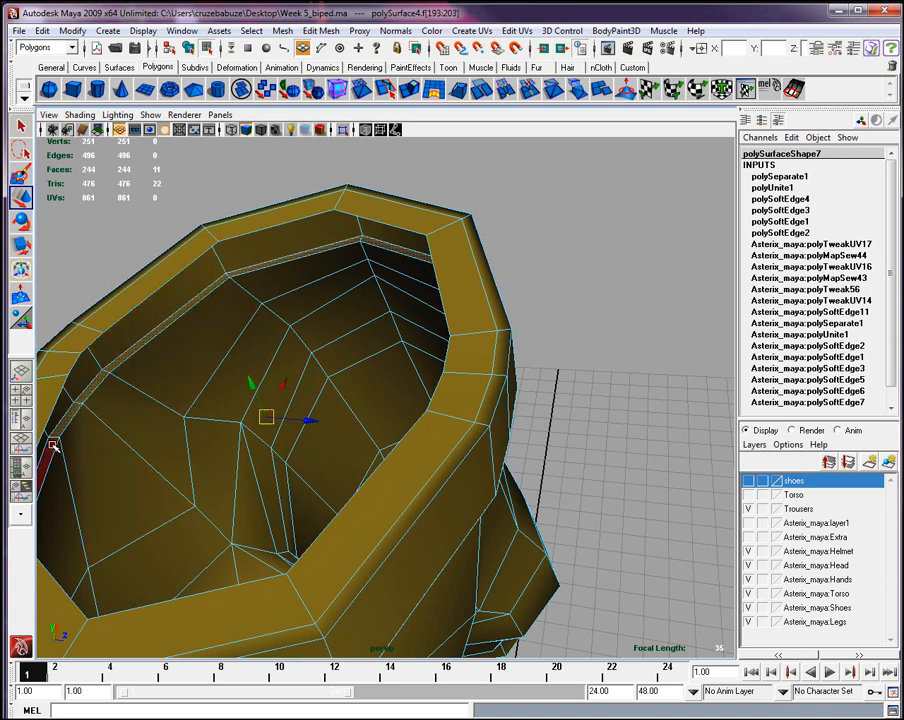
{"action": "left_click", "coordinate": [54, 443], "text": "shift"}
Try deleting the selected inner ring of faces, then undo the deletion.
{"action": "left_click_drag", "start_coordinate": [217, 401], "coordinate": [264, 418], "text": "alt"}
{"action": "key", "text": "Delete"}
{"action": "key", "text": "ctrl+z"}
Clear the selection and select the row of faces across the back of the waistband.
{"action": "left_click_drag", "start_coordinate": [325, 425], "coordinate": [344, 266], "text": "alt"}
{"action": "left_click", "coordinate": [533, 280]}
{"action": "left_click", "coordinate": [346, 266]}
{"action": "left_click", "coordinate": [412, 266], "text": "shift"}
{"action": "left_click", "coordinate": [431, 265], "text": "shift"}
{"action": "left_click", "coordinate": [470, 263], "text": "shift"}
Use the Paint Selection Tool to add the faces across the back of the trousers and both legs to the selection.
{"action": "left_click", "coordinate": [22, 176]}
{"action": "mouse_move", "coordinate": [345, 290]}
{"action": "left_mouse_down"}
{"action": "mouse_move", "coordinate": [364, 340]}
{"action": "mouse_move", "coordinate": [358, 320]}
{"action": "mouse_move", "coordinate": [314, 372]}
{"action": "mouse_move", "coordinate": [294, 448]}
{"action": "mouse_move", "coordinate": [300, 648]}
{"action": "mouse_move", "coordinate": [382, 313]}
{"action": "mouse_move", "coordinate": [437, 378]}
{"action": "mouse_move", "coordinate": [463, 379]}
{"action": "mouse_move", "coordinate": [449, 395]}
{"action": "mouse_move", "coordinate": [527, 586]}
{"action": "left_mouse_up"}
{"action": "double_click", "coordinate": [20, 174]}
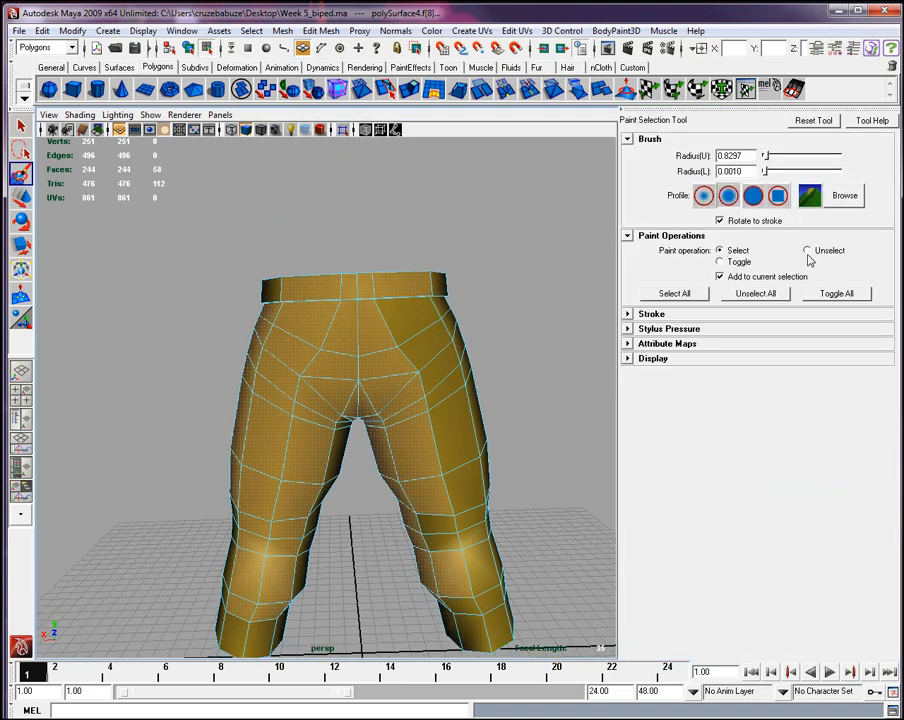
{"action": "mouse_move", "coordinate": [396, 430]}
{"action": "left_mouse_down", "text": "alt"}
{"action": "mouse_move", "coordinate": [380, 441]}
{"action": "mouse_move", "coordinate": [416, 570]}
{"action": "mouse_move", "coordinate": [397, 545]}
{"action": "mouse_move", "coordinate": [403, 287]}
{"action": "mouse_move", "coordinate": [372, 248]}
{"action": "left_mouse_up", "text": "alt"}
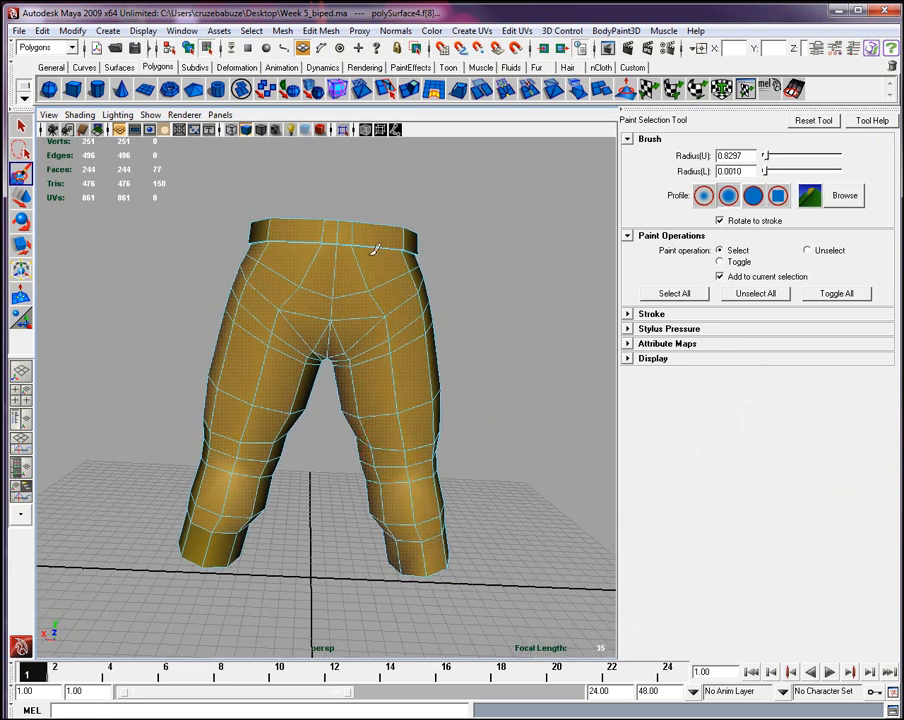
{"action": "left_click_drag", "start_coordinate": [430, 368], "coordinate": [431, 410]}
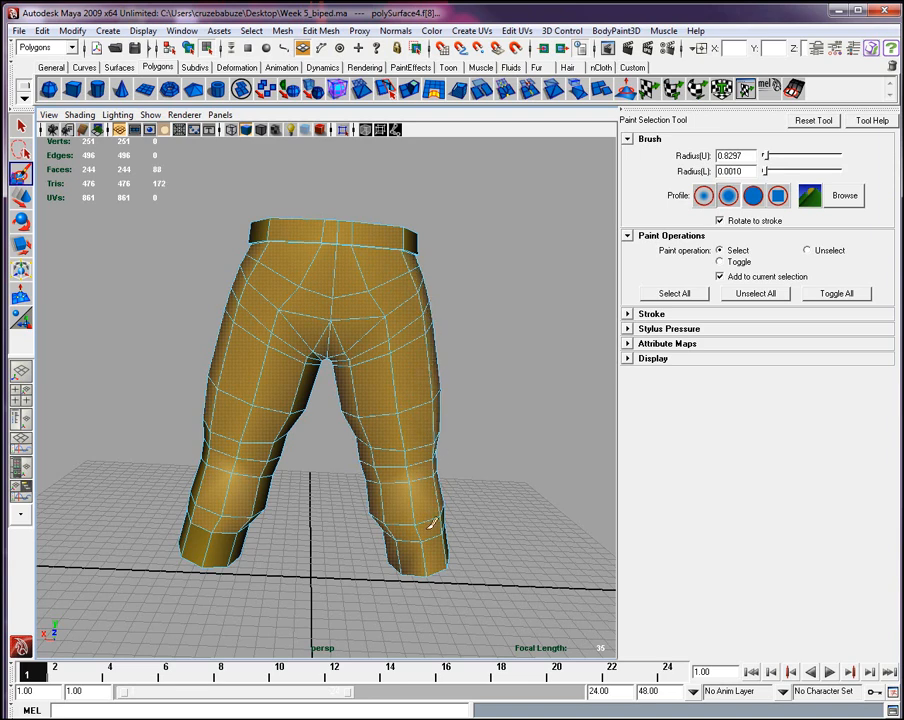
{"action": "mouse_move", "coordinate": [199, 443]}
{"action": "left_mouse_down"}
{"action": "mouse_move", "coordinate": [210, 432]}
{"action": "mouse_move", "coordinate": [202, 528]}
{"action": "mouse_move", "coordinate": [238, 512]}
{"action": "mouse_move", "coordinate": [228, 527]}
{"action": "left_mouse_up"}
{"action": "left_click_drag", "start_coordinate": [228, 527], "coordinate": [270, 514], "text": "alt"}
Recall the Front quick select set and invert the selection to get all the other trouser faces.
{"action": "left_click", "coordinate": [20, 30]}
{"action": "mouse_move", "coordinate": [38, 32]}
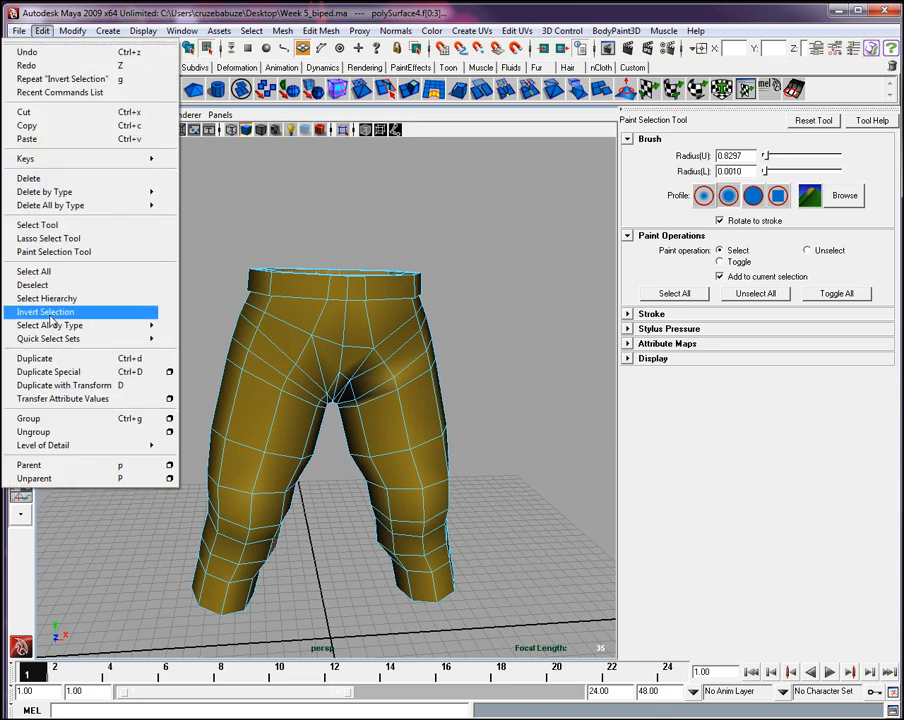
{"action": "left_click", "coordinate": [170, 342]}
{"action": "left_click_drag", "start_coordinate": [170, 342], "coordinate": [157, 342], "text": "alt"}
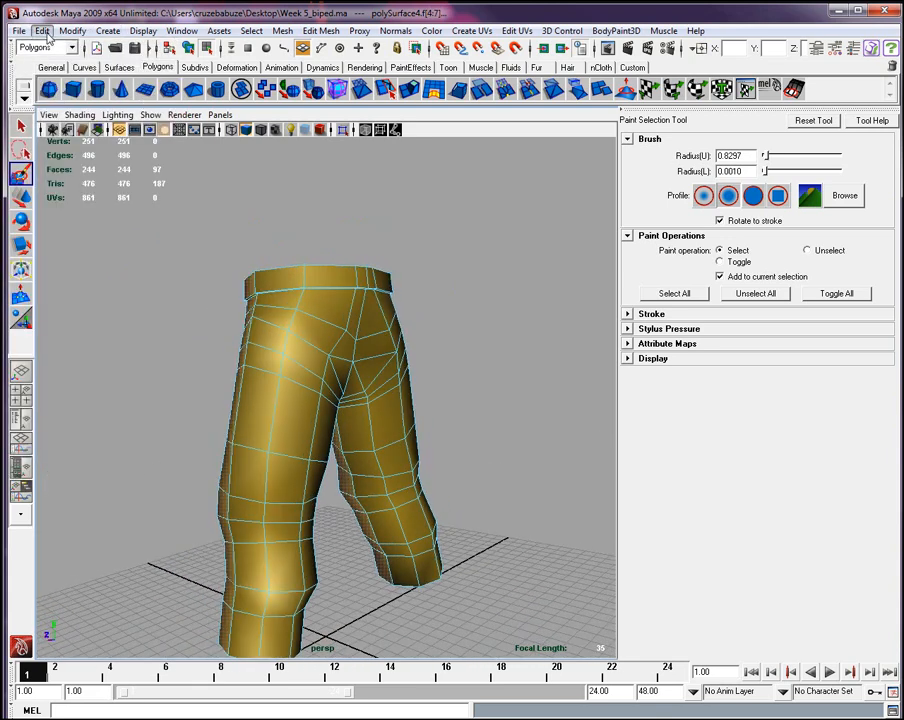
{"action": "left_click", "coordinate": [42, 30]}
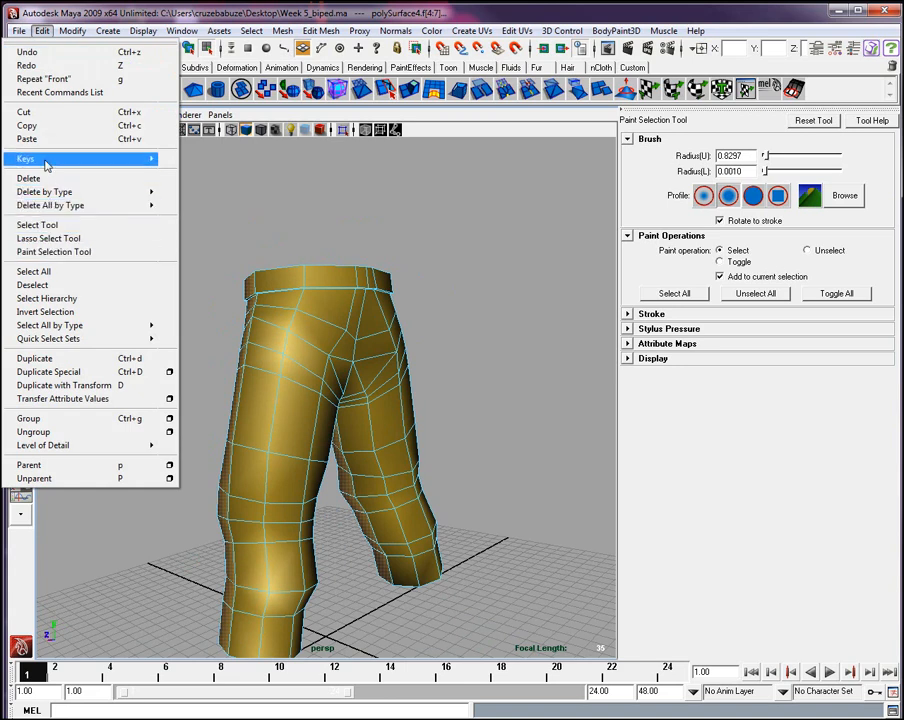
{"action": "left_click", "coordinate": [66, 311]}
{"action": "left_click_drag", "start_coordinate": [292, 312], "coordinate": [335, 303], "text": "alt"}
{"action": "left_click", "coordinate": [23, 198]}
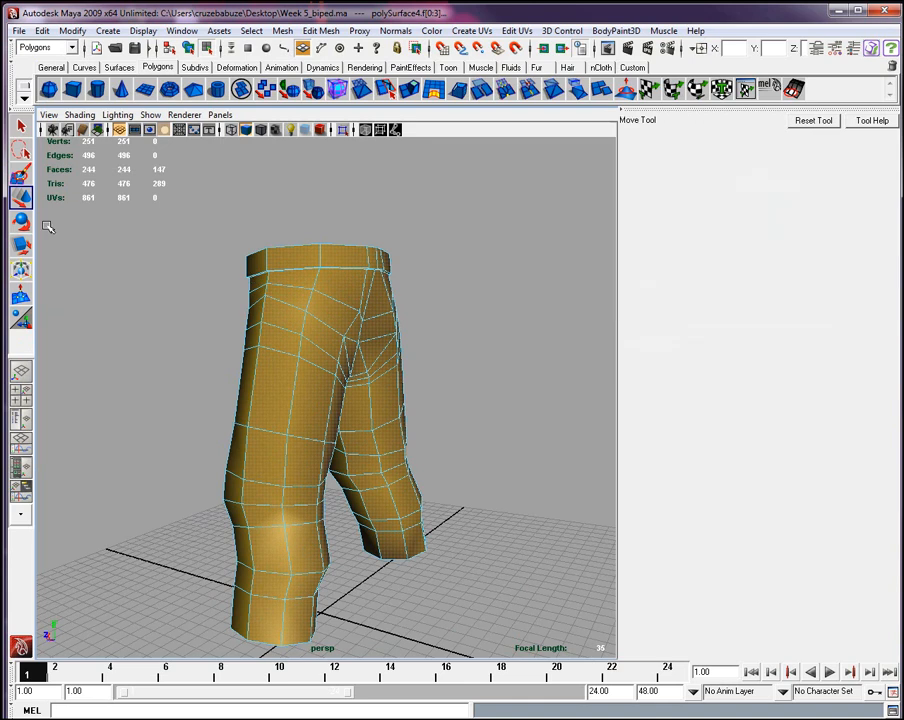
Deselect the top rim faces and the narrow bevel faces along the first half of the waistband.
{"action": "left_click_drag", "start_coordinate": [194, 234], "coordinate": [295, 316], "text": "alt"}
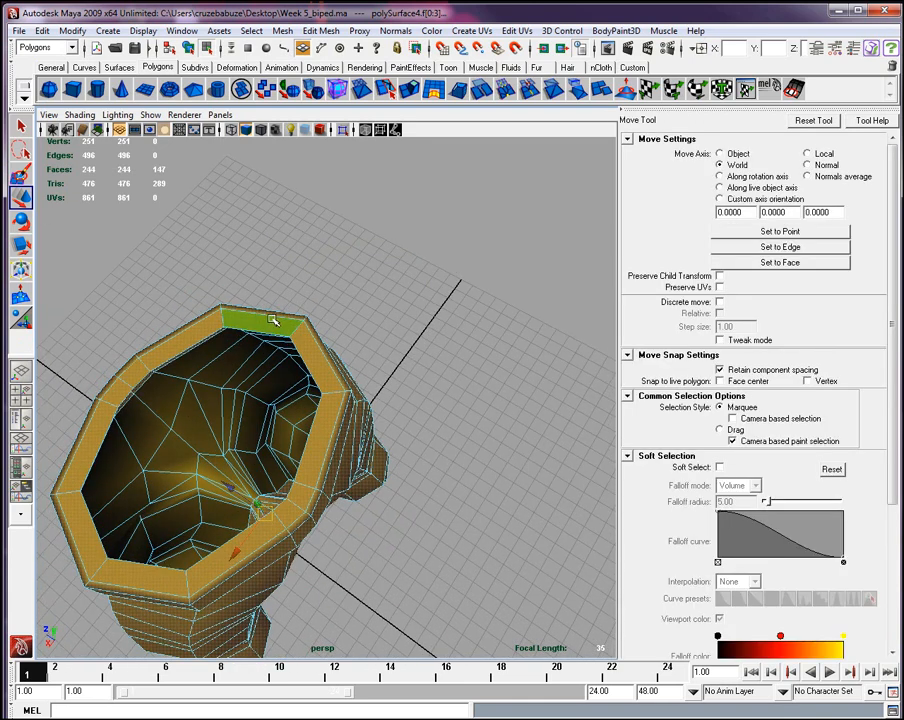
{"action": "left_click", "coordinate": [280, 324], "text": "ctrl"}
{"action": "left_click", "coordinate": [303, 342], "text": "ctrl"}
{"action": "left_click", "coordinate": [315, 343], "text": "ctrl"}
{"action": "left_click", "coordinate": [348, 426], "text": "ctrl"}
{"action": "left_click", "coordinate": [342, 420], "text": "ctrl"}
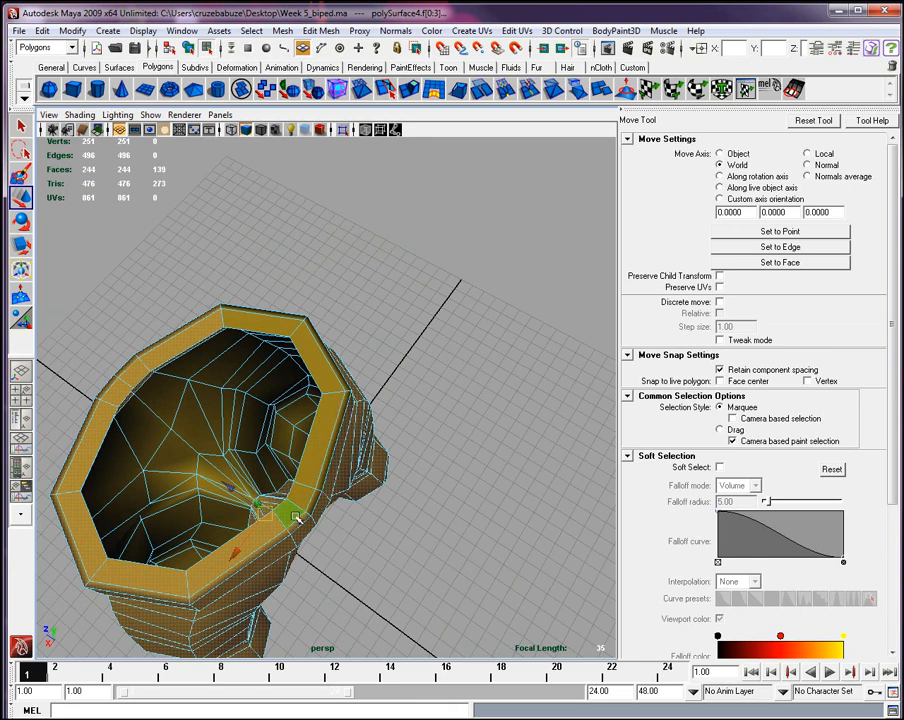
{"action": "left_click", "coordinate": [257, 541], "text": "ctrl"}
{"action": "left_click", "coordinate": [269, 543], "text": "ctrl"}
Deselect the remaining top rim and bevel faces around the other half of the waistband.
{"action": "left_click", "coordinate": [153, 597], "text": "ctrl"}
{"action": "left_click", "coordinate": [154, 597], "text": "ctrl"}
{"action": "left_click", "coordinate": [94, 536], "text": "ctrl"}
{"action": "left_click", "coordinate": [74, 540], "text": "ctrl"}
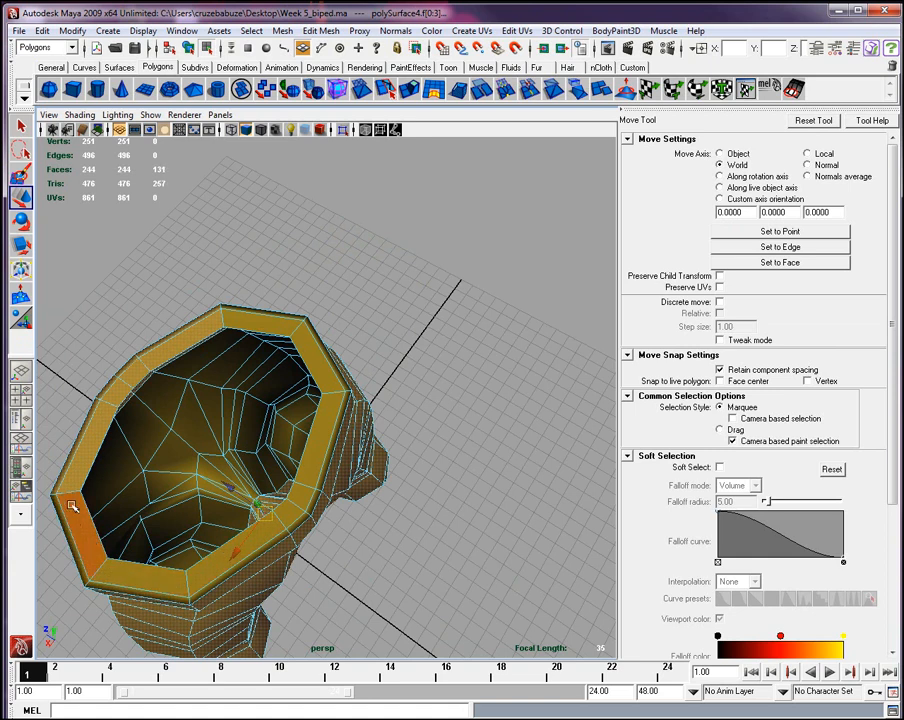
{"action": "left_click", "coordinate": [76, 459], "text": "ctrl"}
{"action": "left_click", "coordinate": [70, 455], "text": "ctrl"}
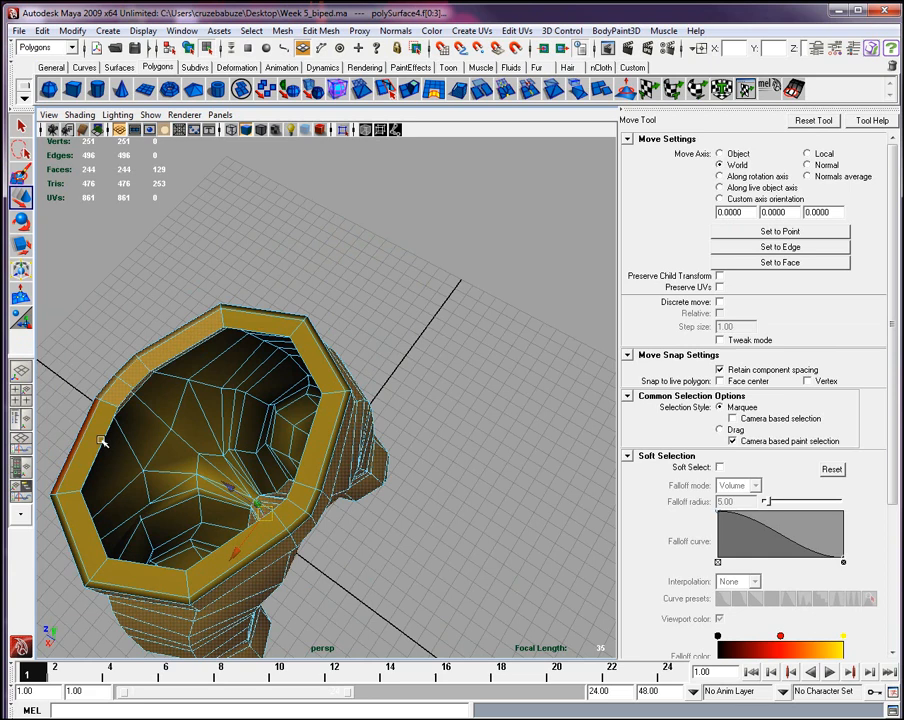
{"action": "left_click", "coordinate": [130, 370], "text": "ctrl"}
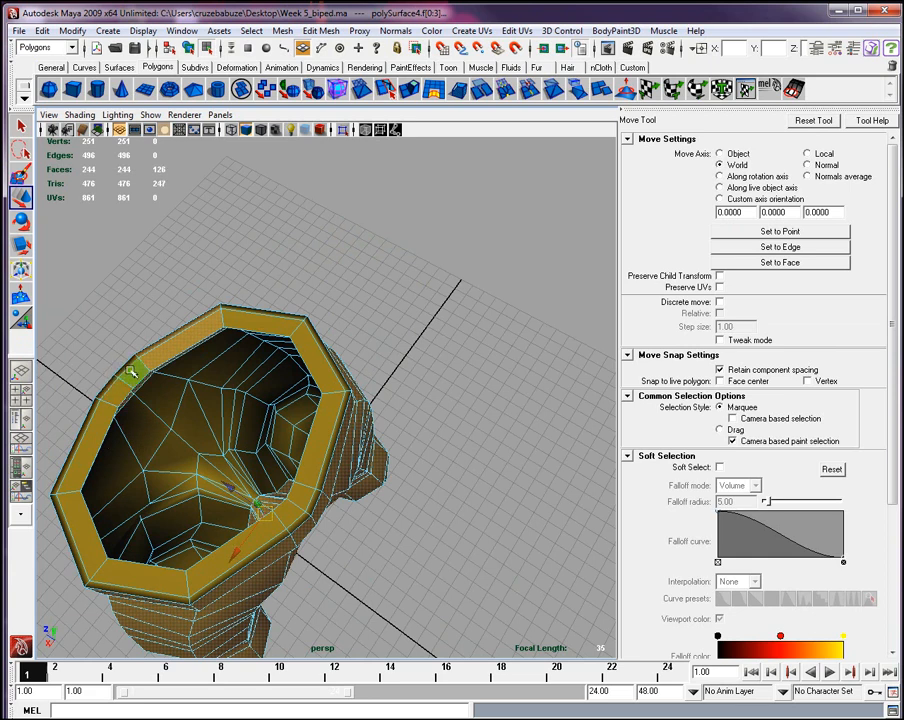
{"action": "left_click", "coordinate": [164, 350], "text": "ctrl"}
{"action": "left_click", "coordinate": [162, 343], "text": "ctrl"}
{"action": "left_click", "coordinate": [162, 343], "text": "ctrl"}
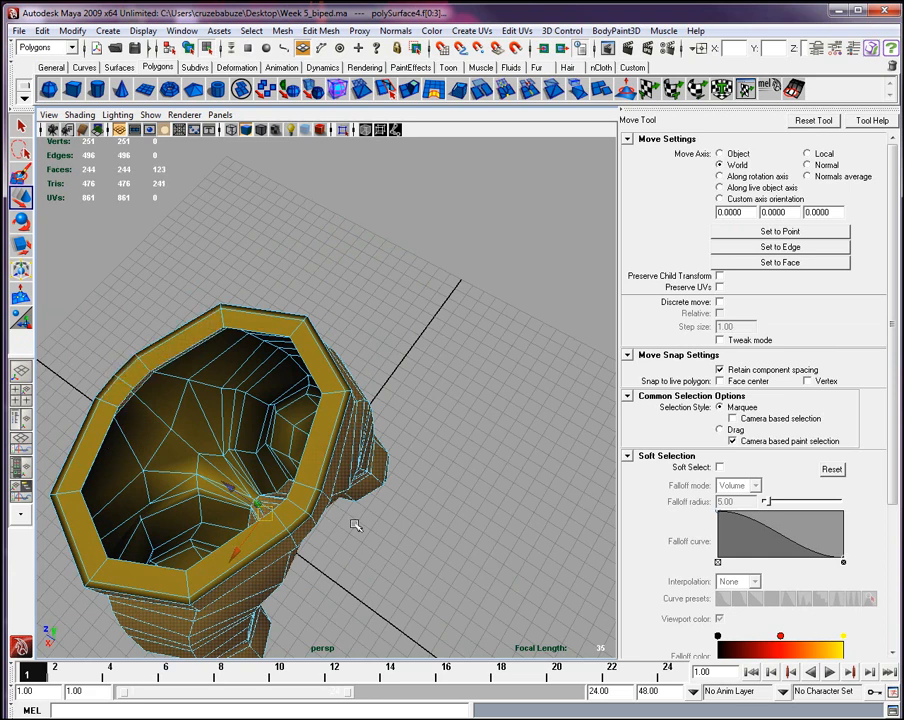
Deselect the narrow faces under the waistband's lower edge along one side of the trousers.
{"action": "left_click_drag", "start_coordinate": [352, 566], "coordinate": [209, 286], "text": "alt"}
{"action": "left_click", "coordinate": [213, 334], "text": "ctrl"}
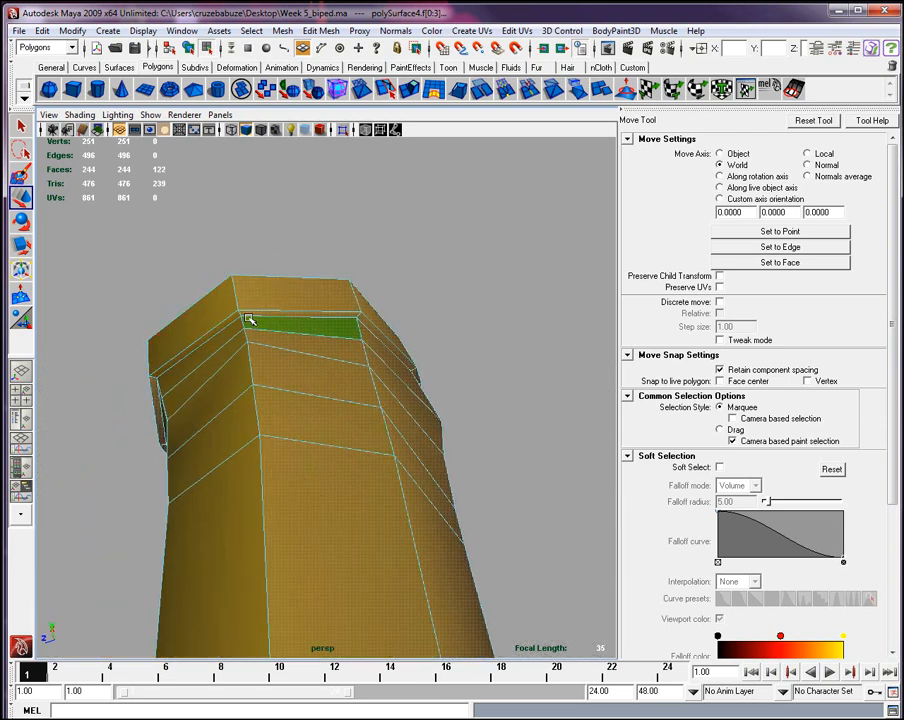
{"action": "left_click", "coordinate": [265, 315], "text": "ctrl"}
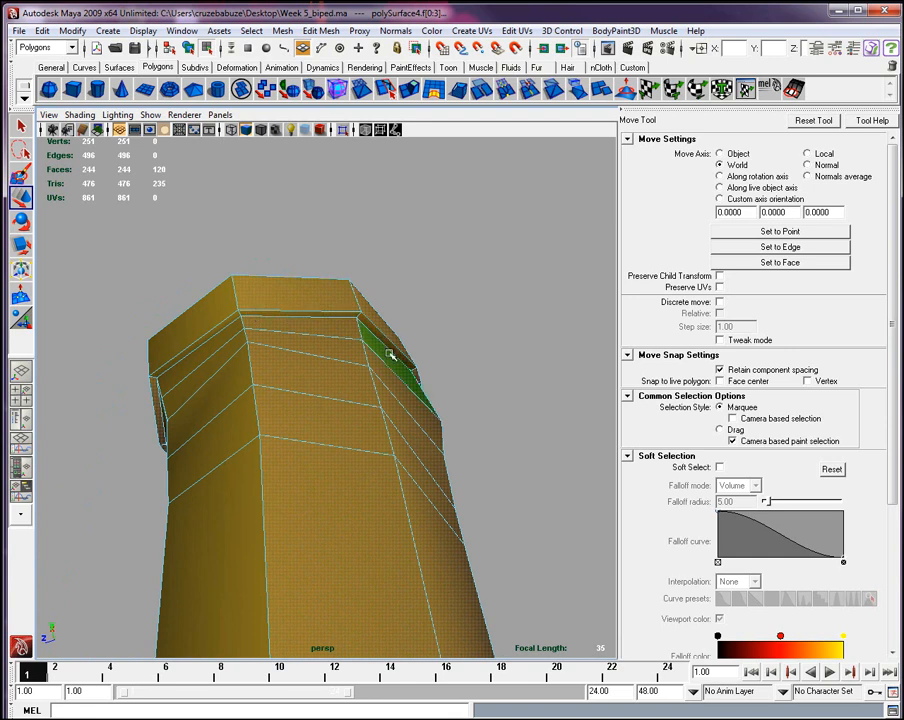
{"action": "left_click", "coordinate": [157, 396], "text": "ctrl"}
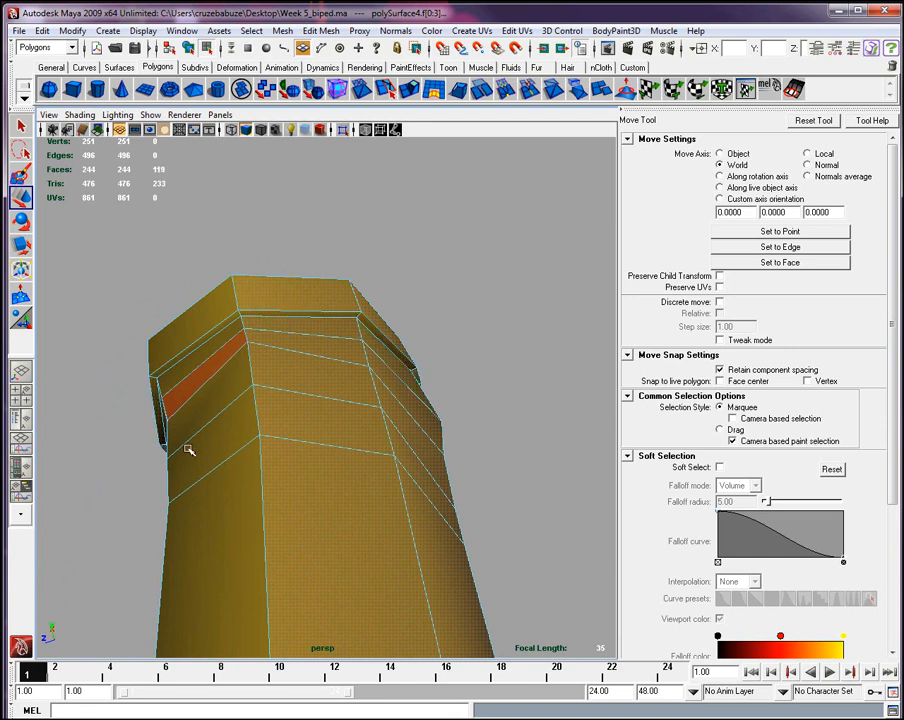
Deselect the rest of the narrow faces under the waistband's lower edge, around the back and front.
{"action": "left_click_drag", "start_coordinate": [250, 498], "coordinate": [369, 357], "text": "alt"}
{"action": "left_click", "coordinate": [397, 316], "text": "ctrl"}
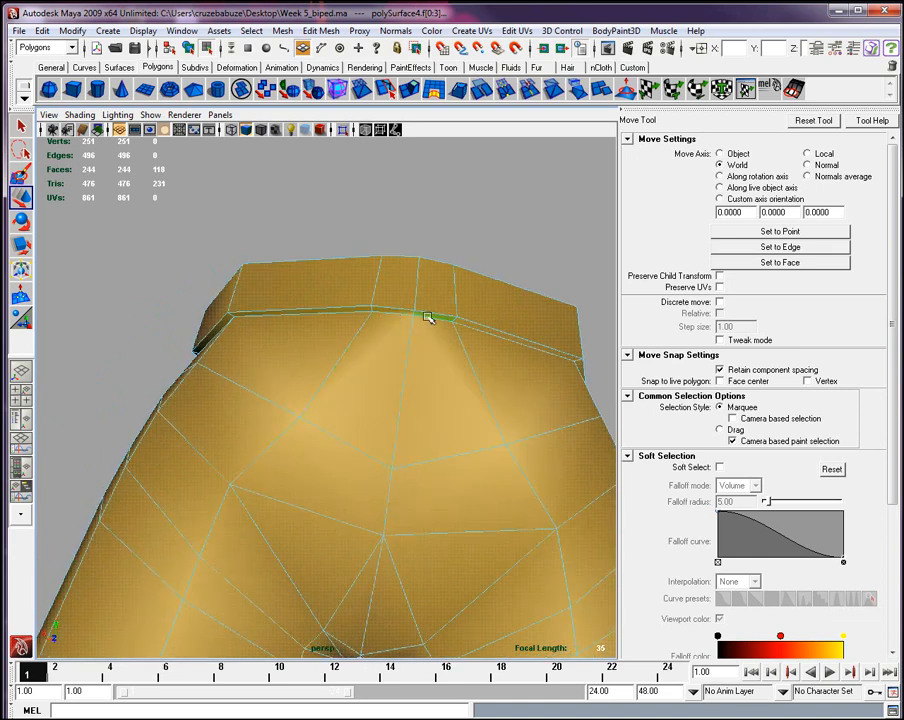
{"action": "left_click", "coordinate": [472, 325], "text": "ctrl"}
{"action": "left_click_drag", "start_coordinate": [494, 420], "coordinate": [484, 431], "text": "alt"}
{"action": "left_click", "coordinate": [360, 356], "text": "ctrl"}
{"action": "left_click_drag", "start_coordinate": [498, 504], "coordinate": [470, 457], "text": "alt"}
{"action": "left_click", "coordinate": [476, 419], "text": "ctrl"}
{"action": "left_click", "coordinate": [556, 485], "text": "ctrl"}
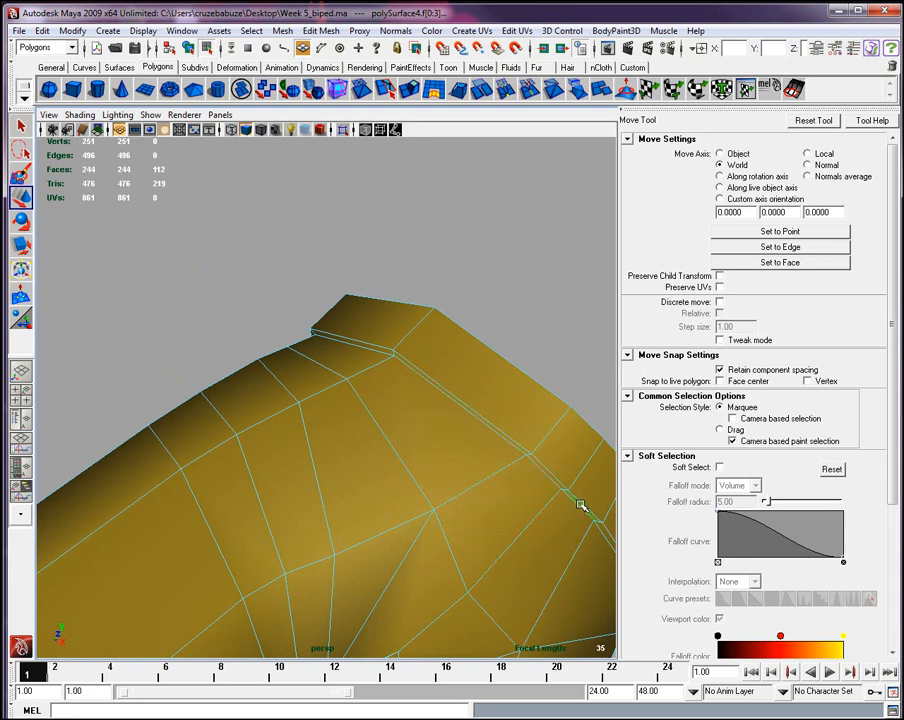
Deselect the rim faces around the bottom openings of both trouser legs.
{"action": "scroll", "coordinate": [467, 556], "scroll_direction": "down", "scroll_amount": 10}
{"action": "scroll", "coordinate": [466, 556], "scroll_direction": "up", "scroll_amount": 3}
{"action": "left_click_drag", "start_coordinate": [466, 556], "coordinate": [445, 555], "text": "alt"}
{"action": "scroll", "coordinate": [445, 555], "scroll_direction": "up", "scroll_amount": 2}
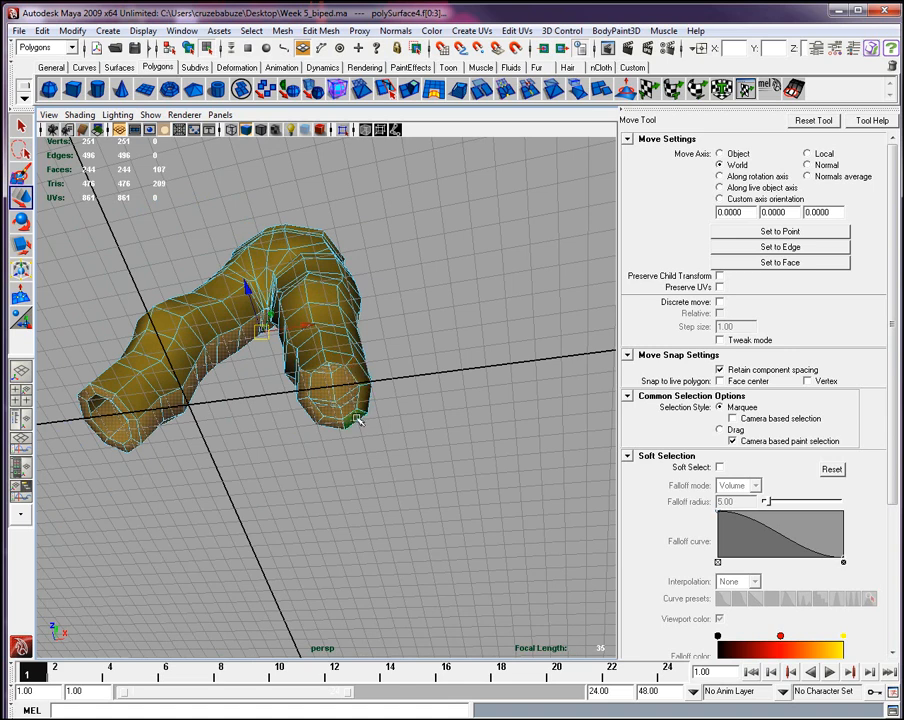
{"action": "key", "text": "Delete"}
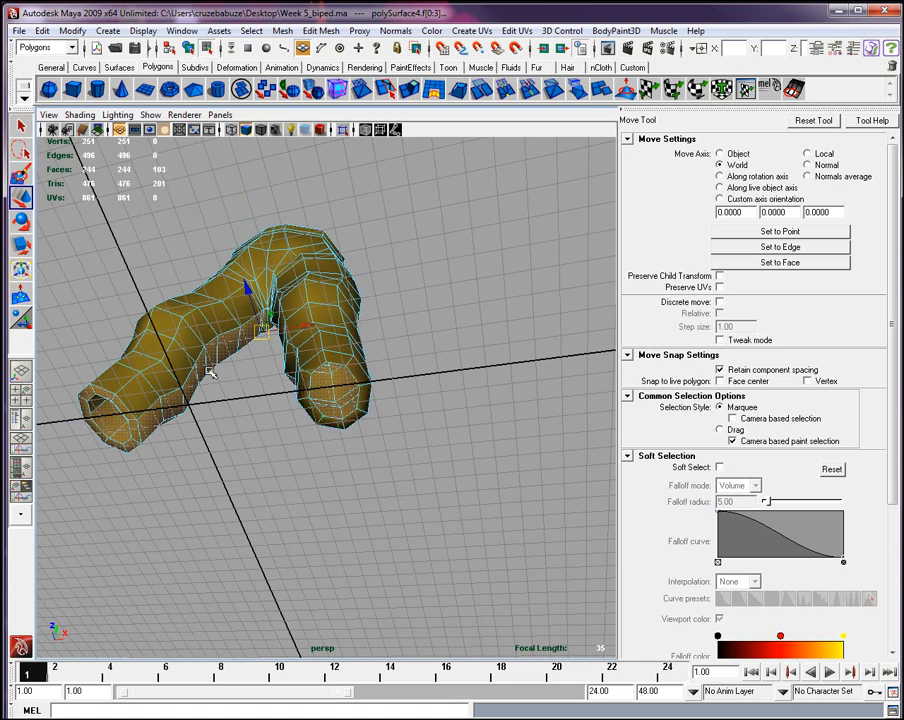
{"action": "key", "text": "Delete"}
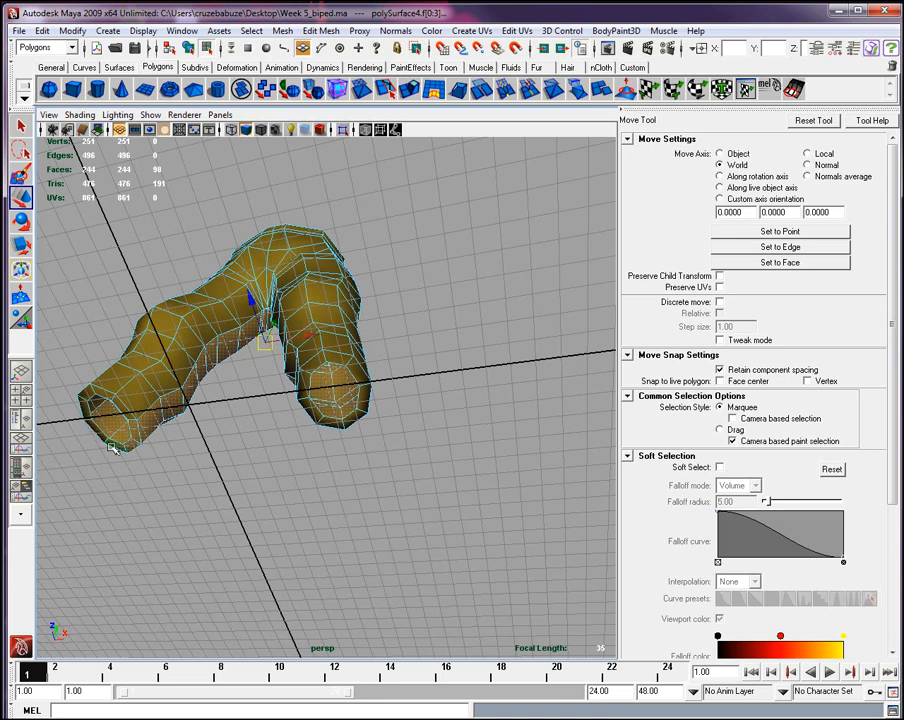
{"action": "left_click_drag", "start_coordinate": [254, 538], "coordinate": [237, 406], "text": "alt"}
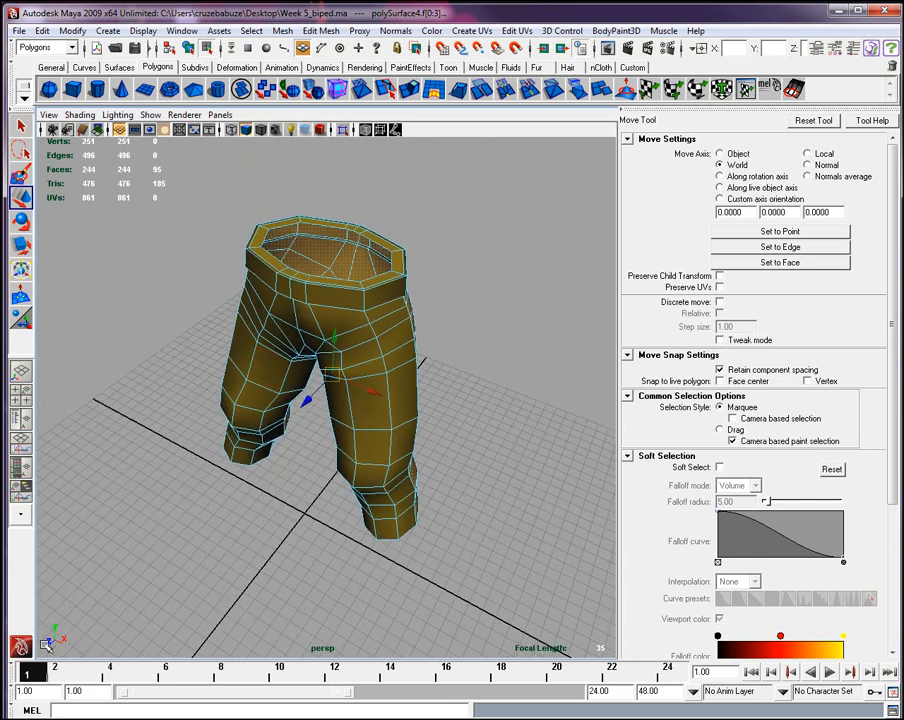